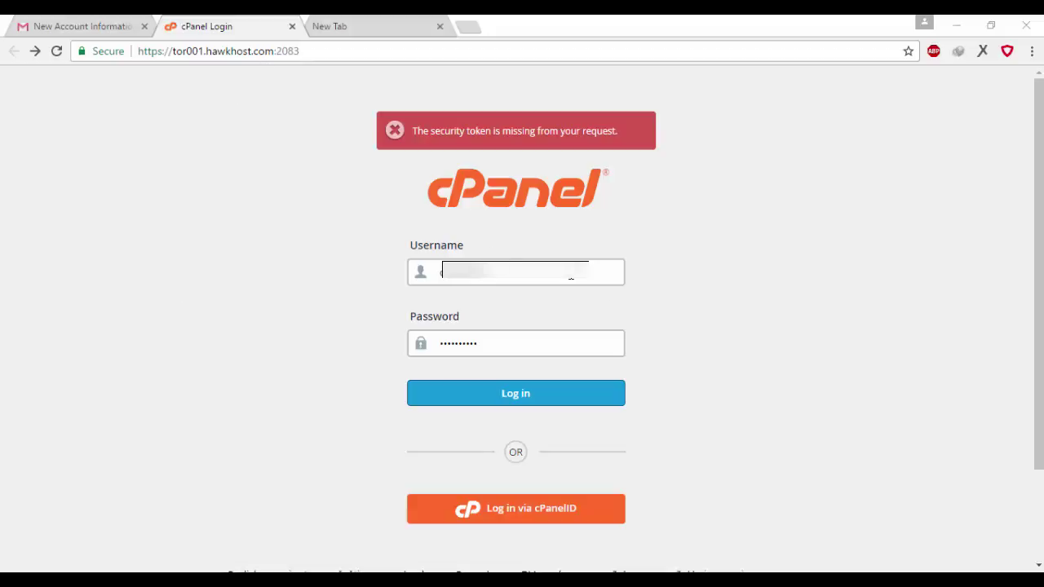
# Step: Log in to the cPanel account with the entered credentials and decline saving the password in the browser
pyautogui.doubleClick(403, 269)
pyautogui.press('BackSpace')
pyautogui.click(528, 403)
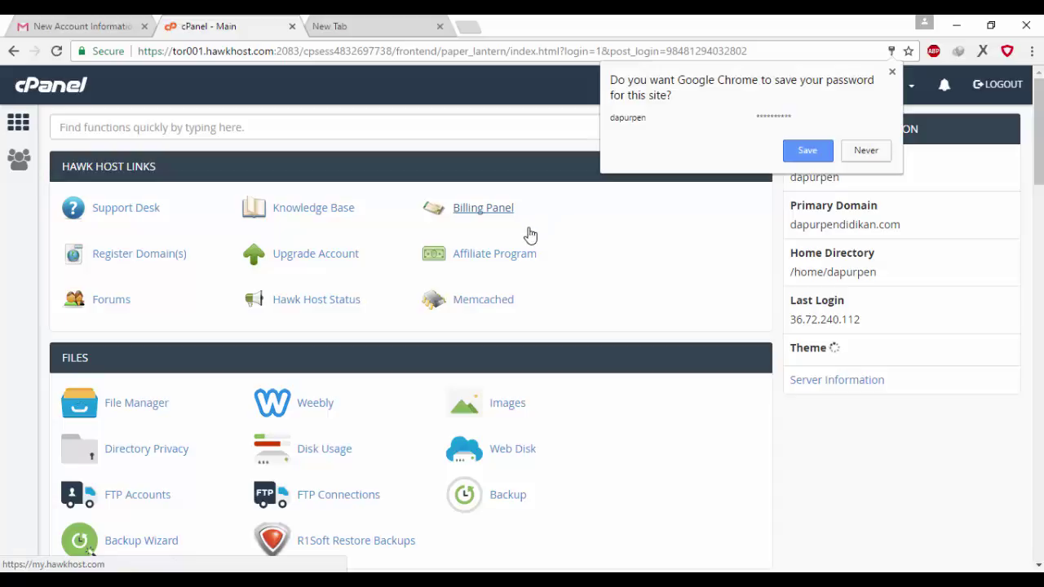
pyautogui.click(866, 151)
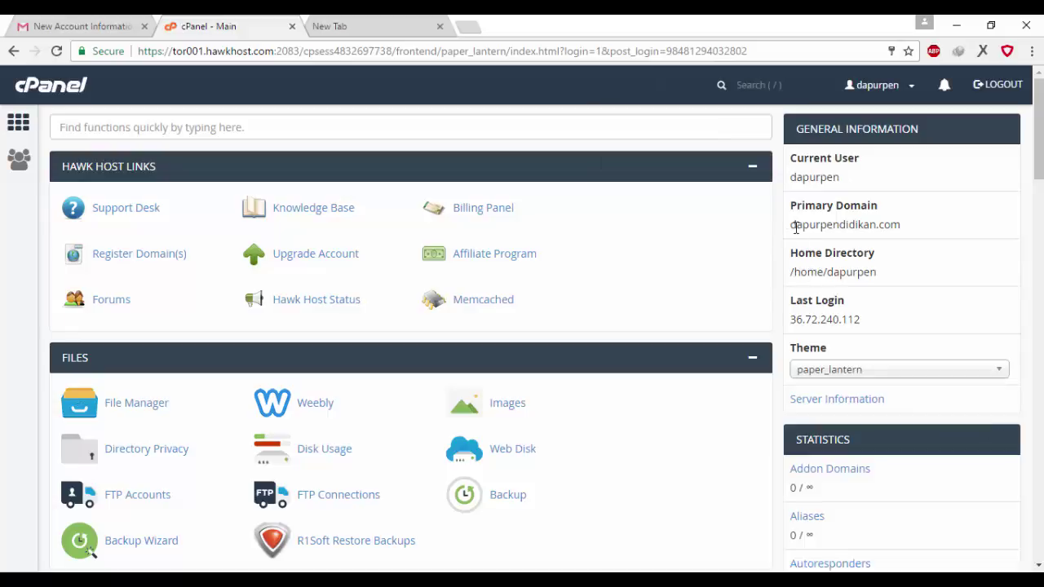
# Step: Review the primary domain and the cPanel feature sections from Files to the Softaculous Apps Installer scripts, returning to Domains
pyautogui.moveTo(791, 225); pyautogui.dragTo(902, 222)
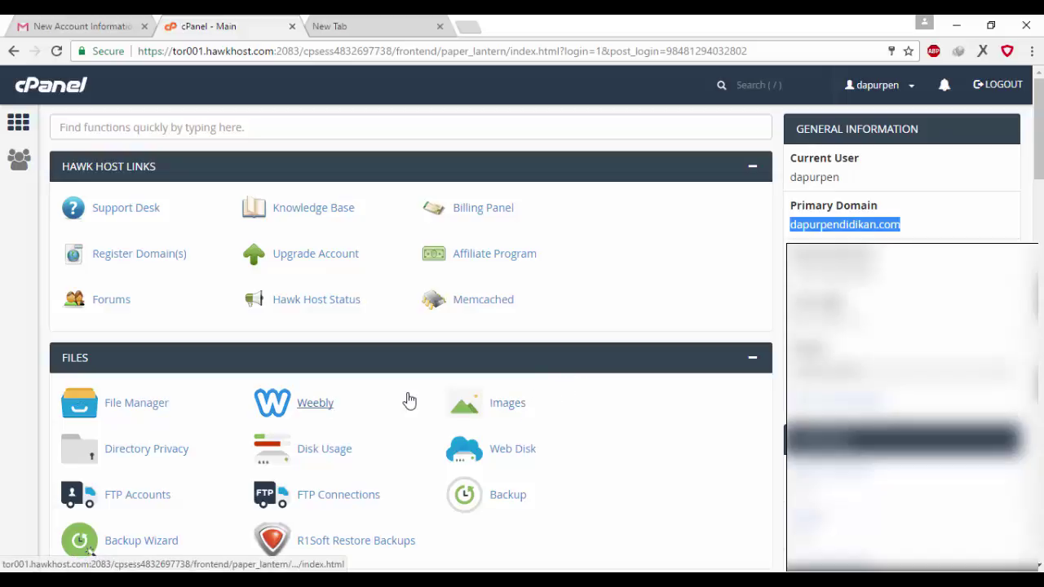
pyautogui.scroll(-4, 406, 404)
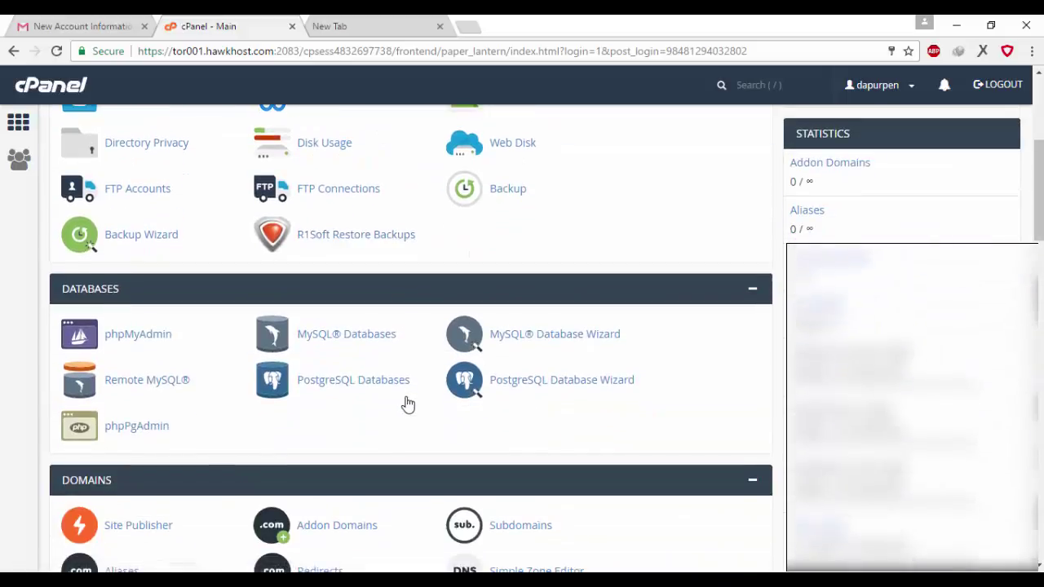
pyautogui.scroll(-3, 408, 404)
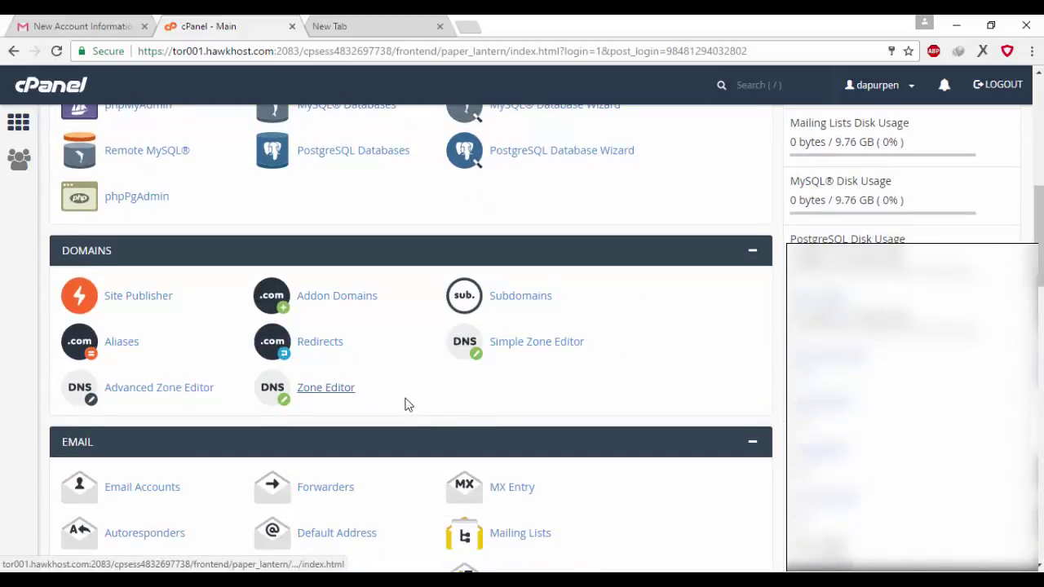
pyautogui.scroll(-3, 402, 406)
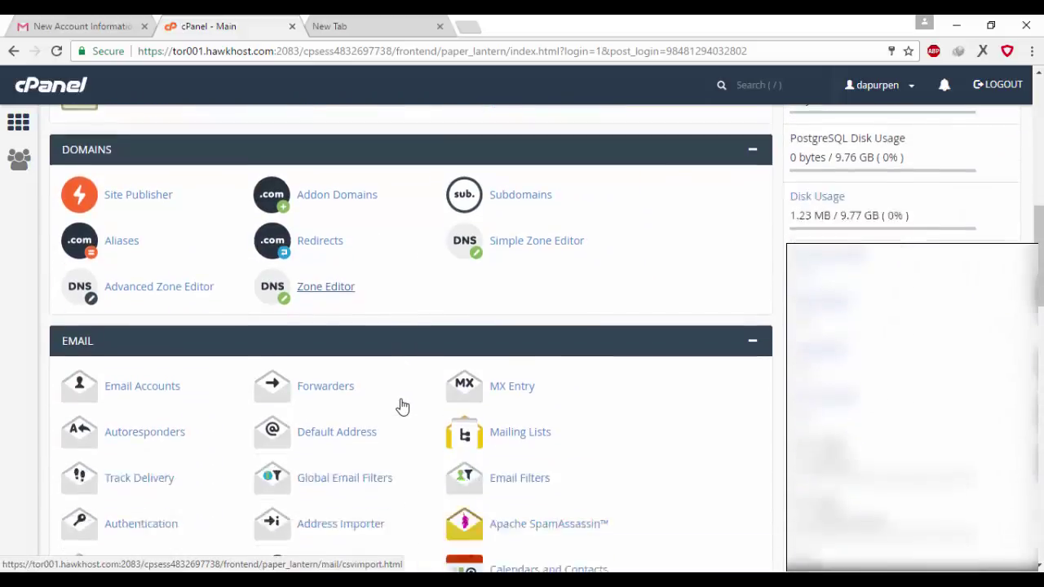
pyautogui.scroll(-3, 402, 406)
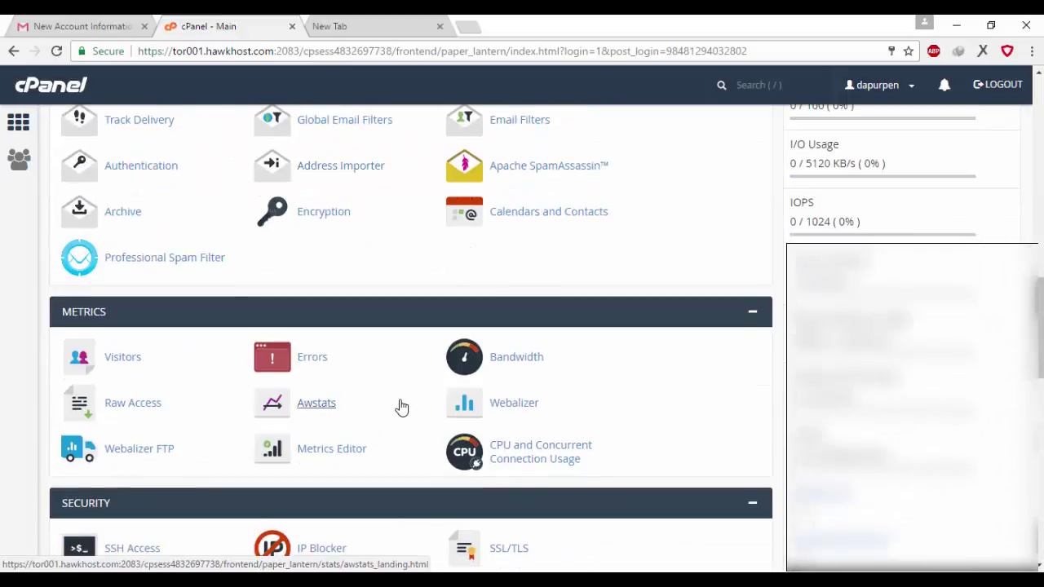
pyautogui.scroll(-5, 402, 406)
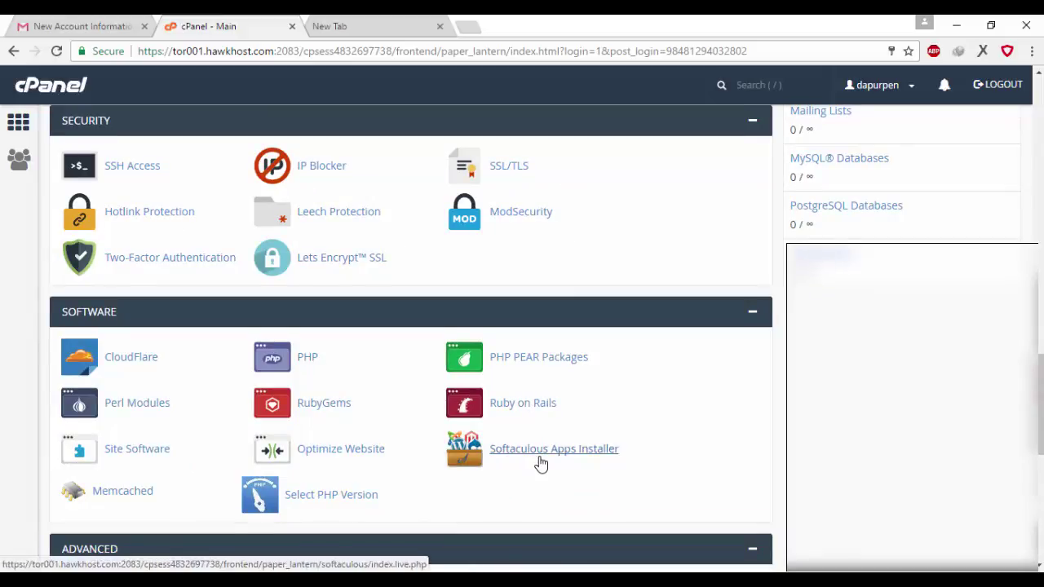
pyautogui.scroll(-3, 541, 463)
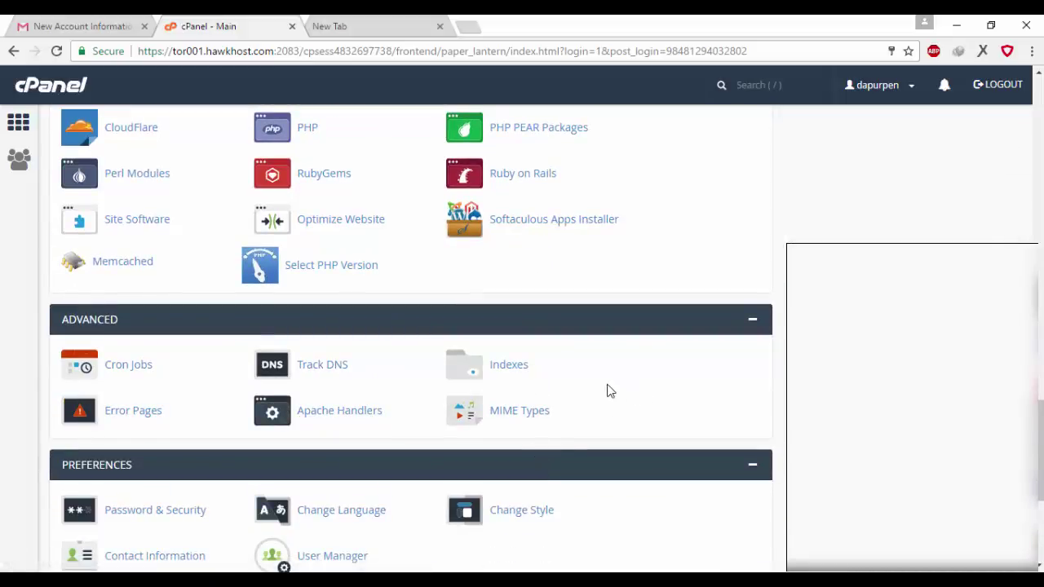
pyautogui.scroll(-3, 607, 392)
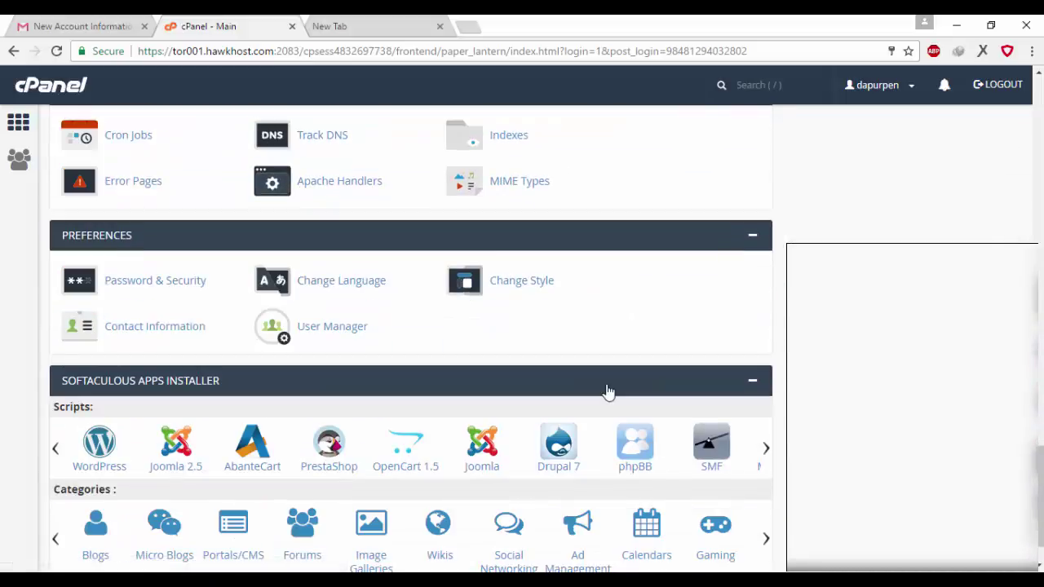
pyautogui.scroll(-1, 608, 392)
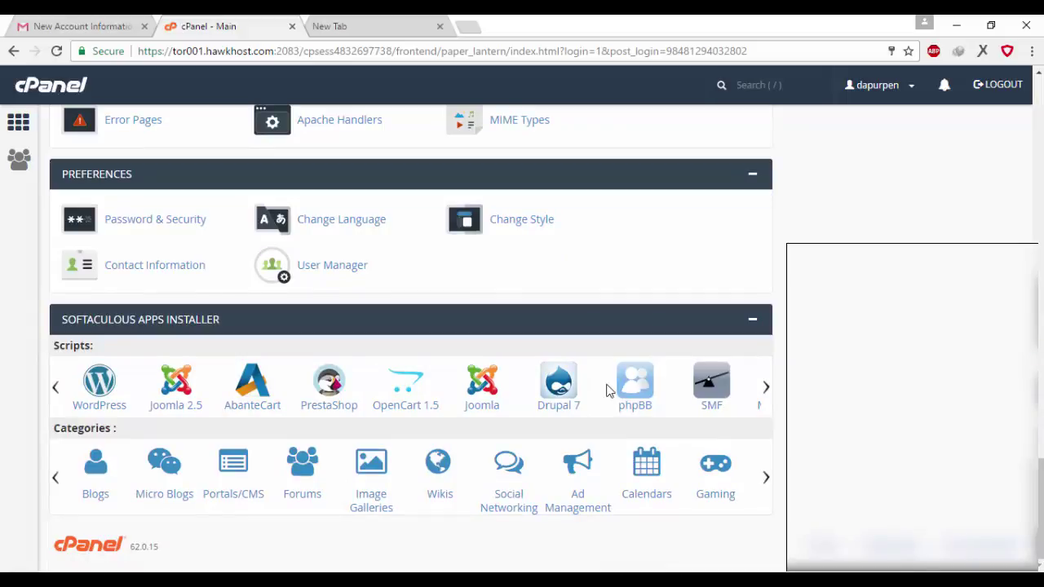
pyautogui.scroll(4, 595, 392)
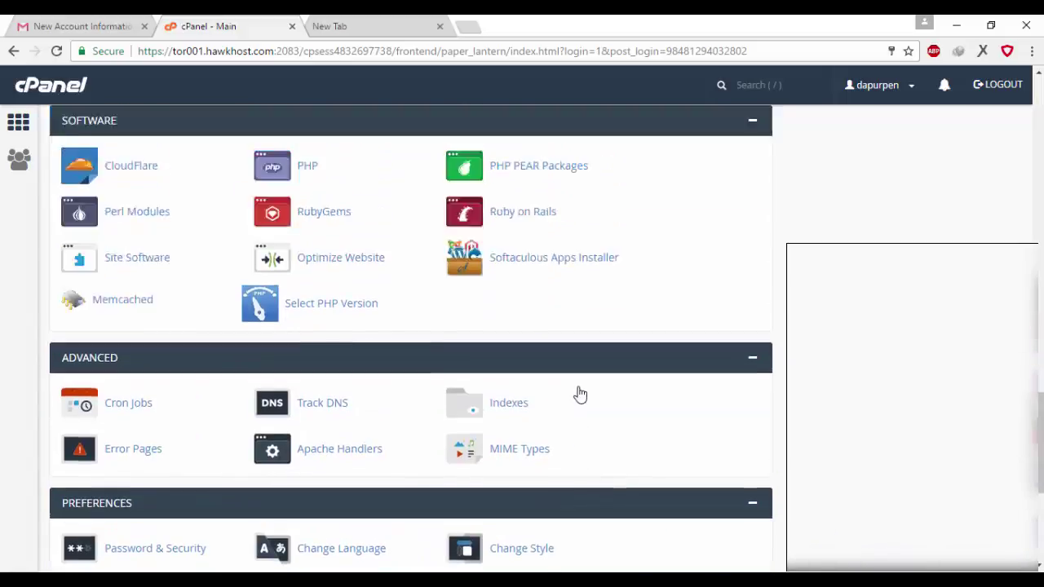
pyautogui.scroll(-5, 578, 393)
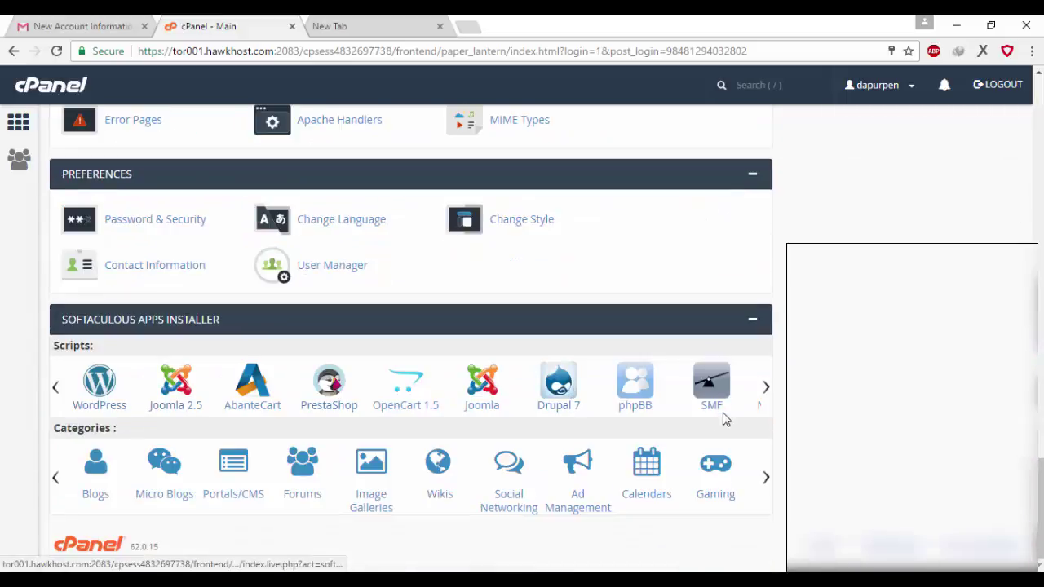
pyautogui.scroll(4, 481, 269)
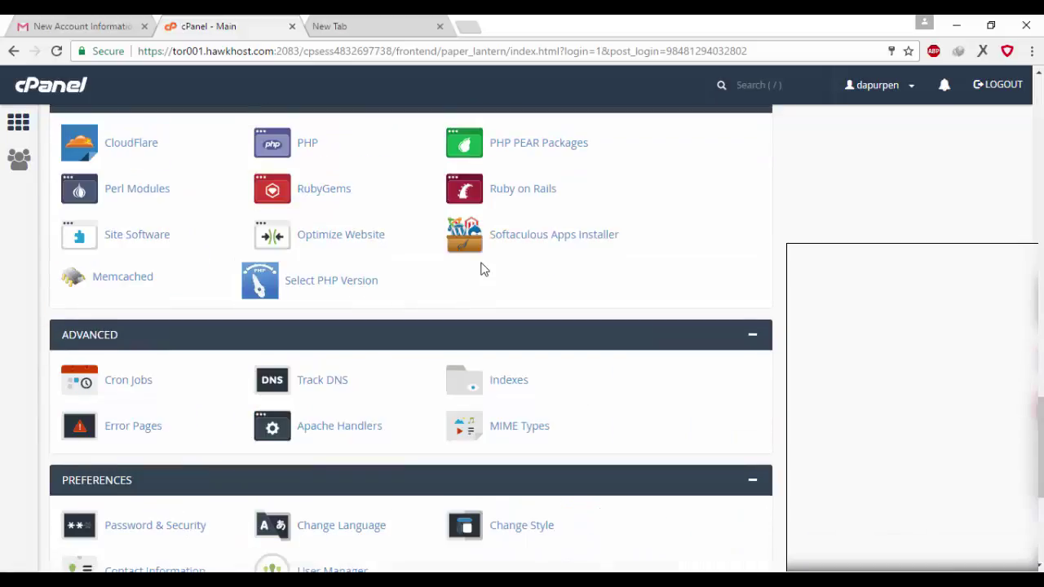
pyautogui.scroll(3, 481, 269)
pyautogui.scroll(2, 481, 269)
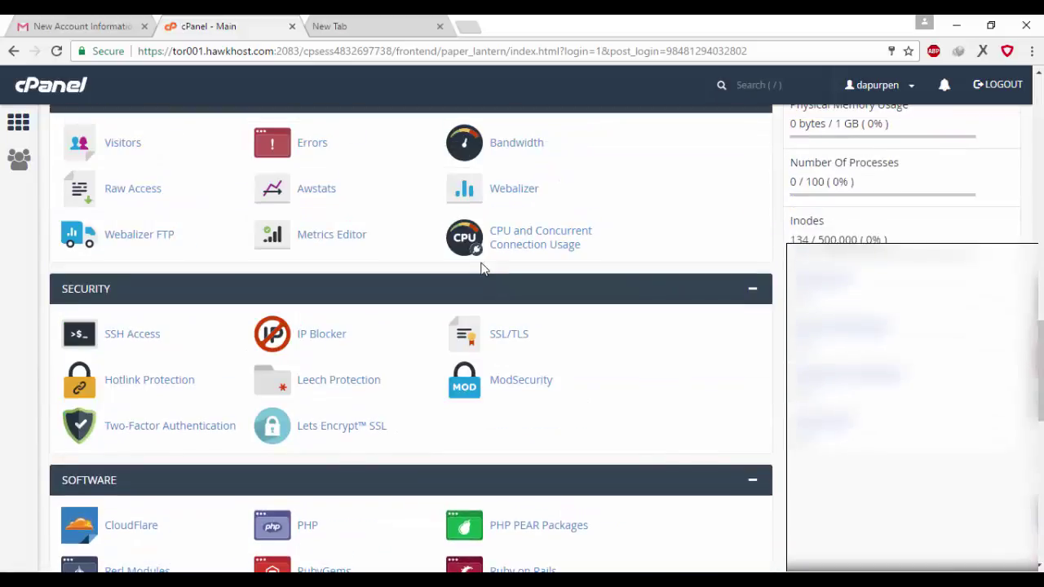
pyautogui.scroll(2, 481, 269)
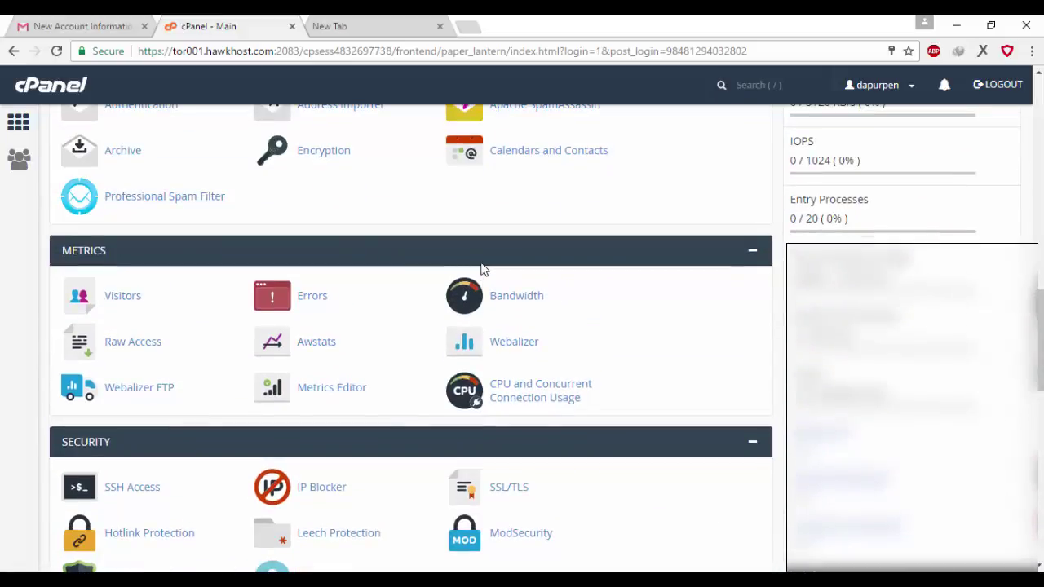
pyautogui.scroll(2, 481, 261)
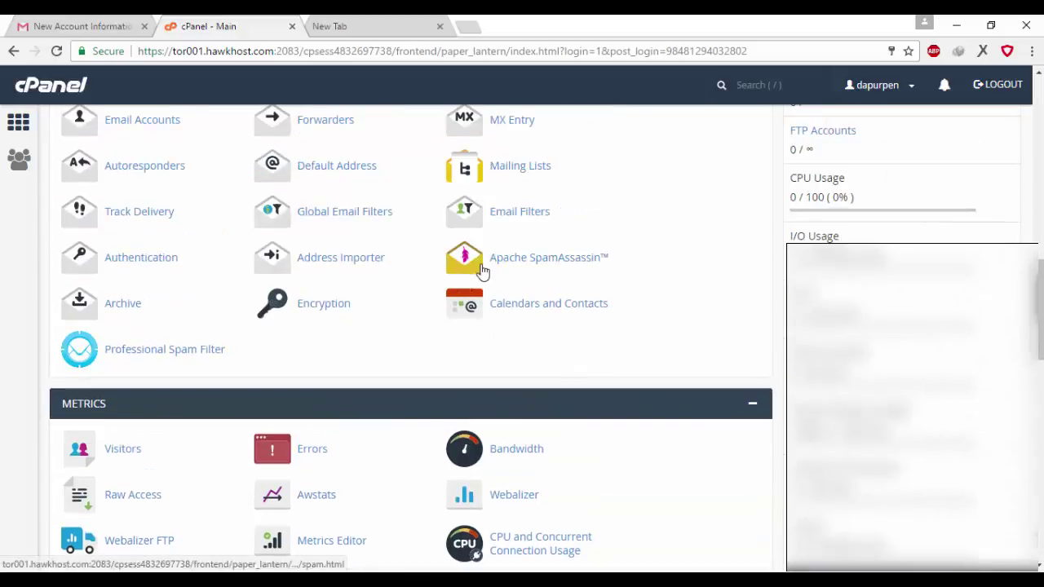
pyautogui.scroll(3, 482, 270)
pyautogui.scroll(2, 482, 271)
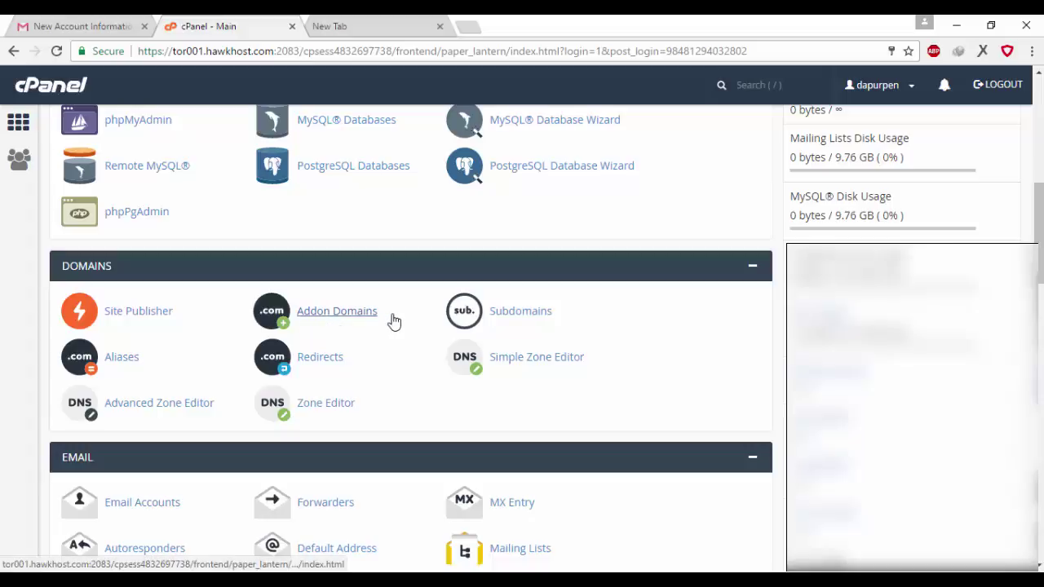
# Step: Check the primary domain under General Information and look over the Domains, Databases and Files sections
pyautogui.scroll(4, 412, 326)
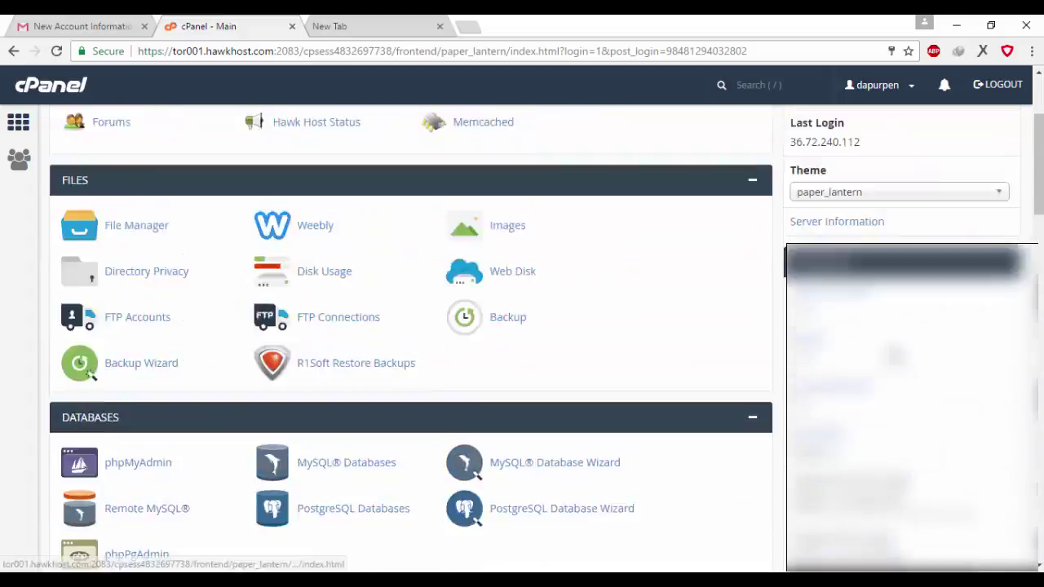
pyautogui.scroll(2, 813, 245)
pyautogui.doubleClick(815, 224)
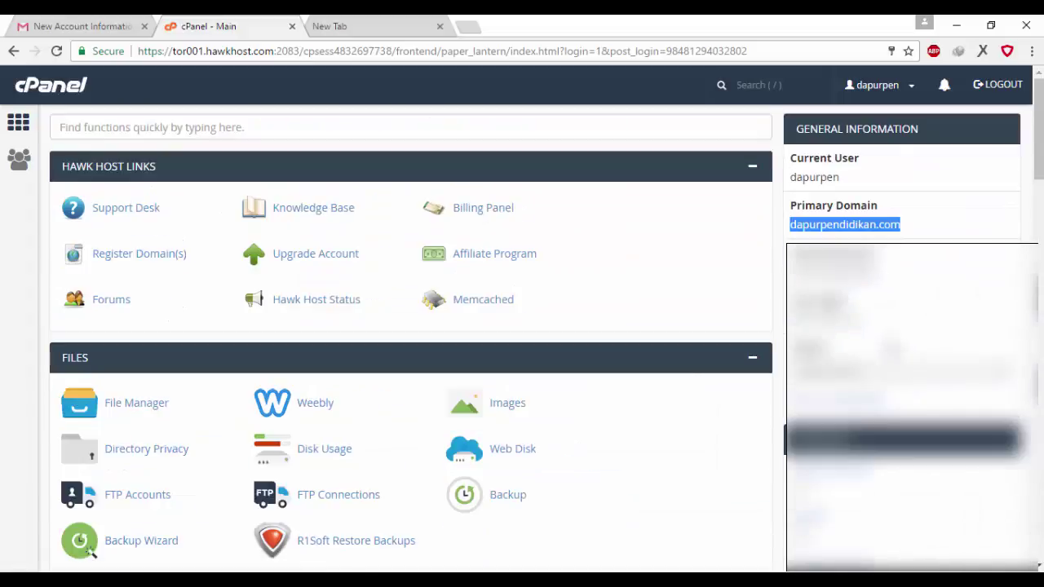
pyautogui.click(791, 235)
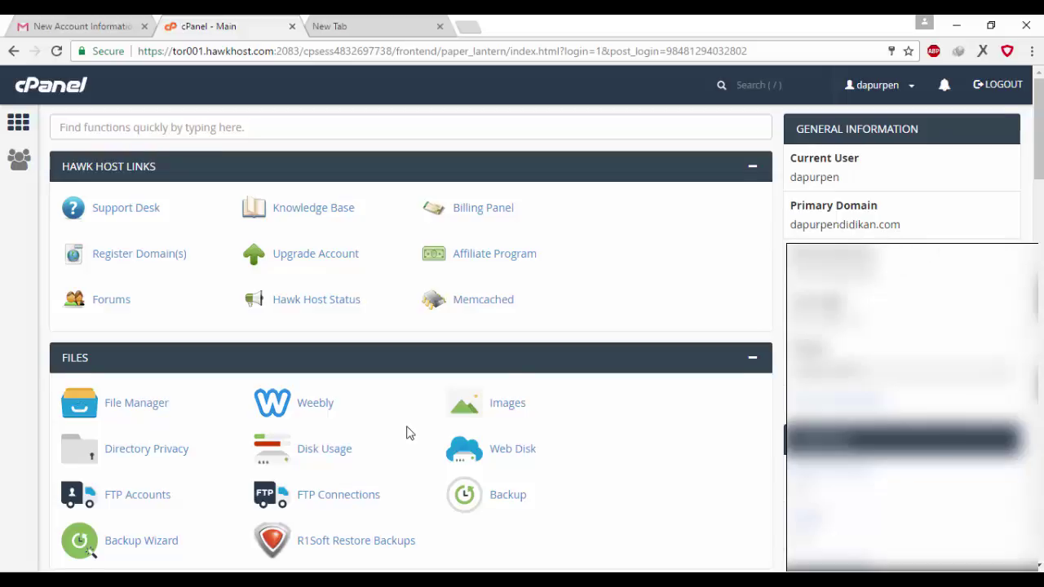
pyautogui.scroll(-8, 406, 433)
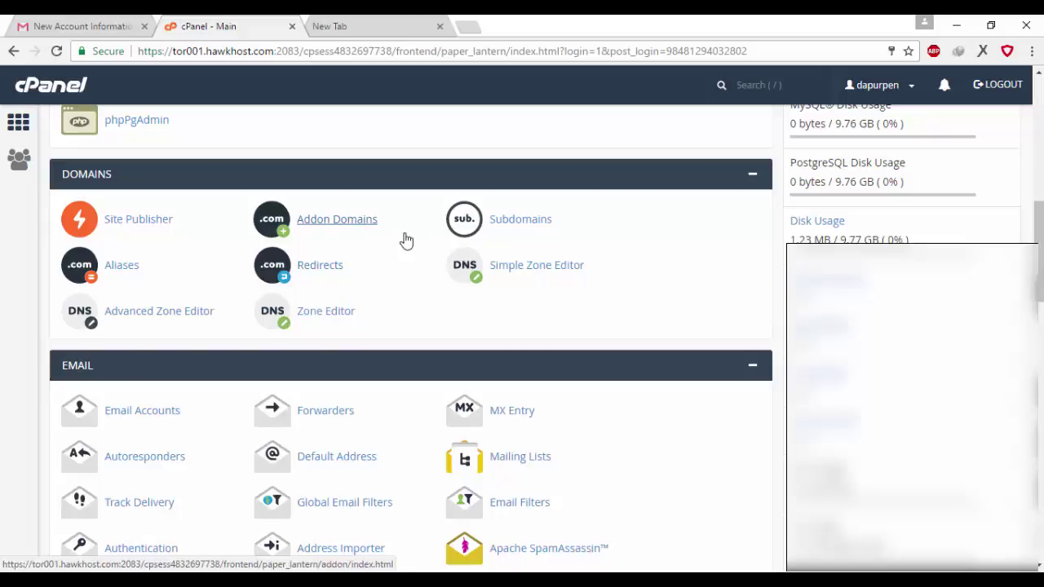
pyautogui.middleClick(515, 237)
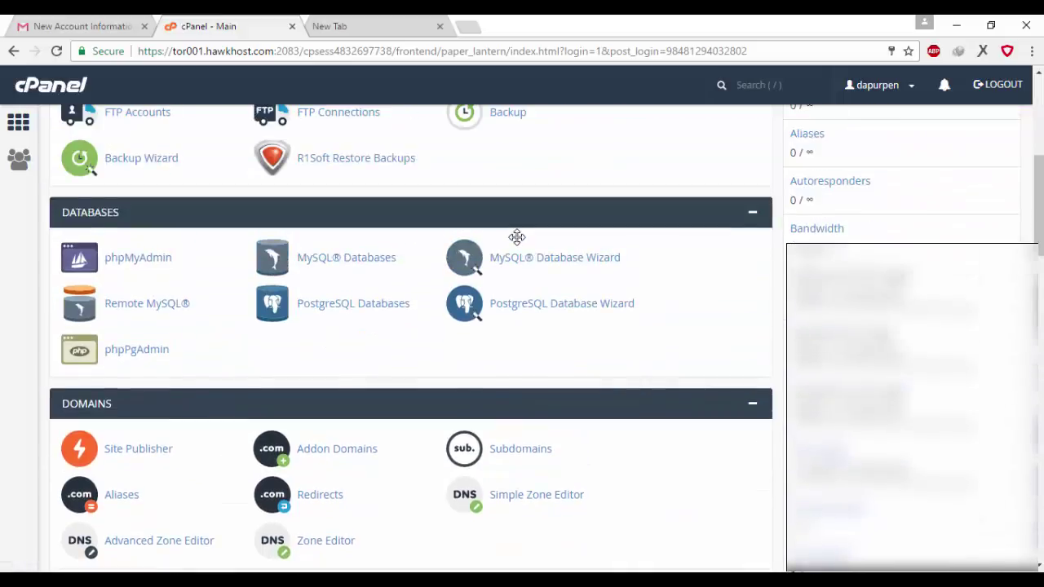
pyautogui.click(517, 238)
pyautogui.scroll(2, 517, 240)
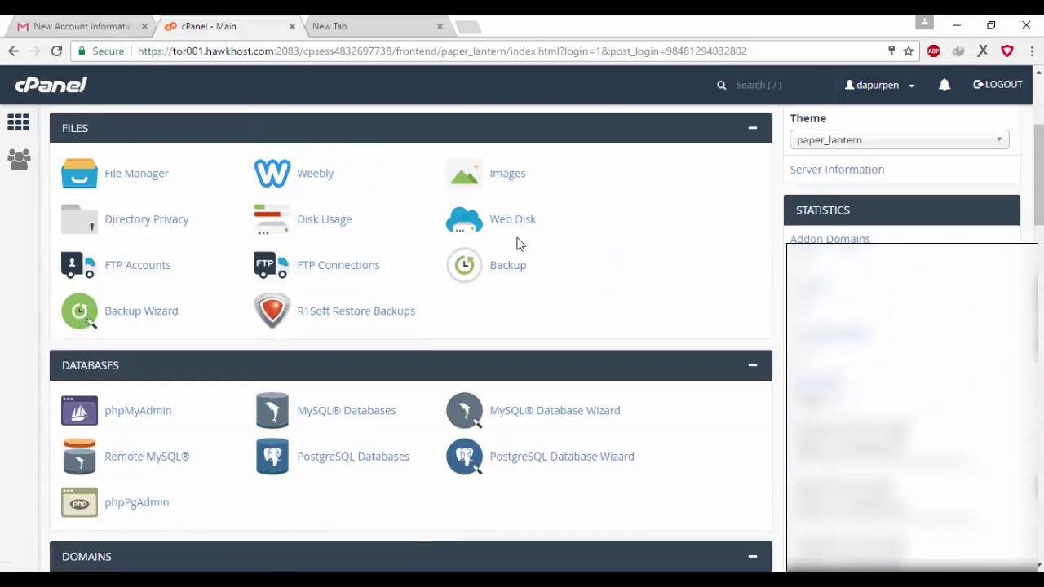
pyautogui.scroll(3, 517, 242)
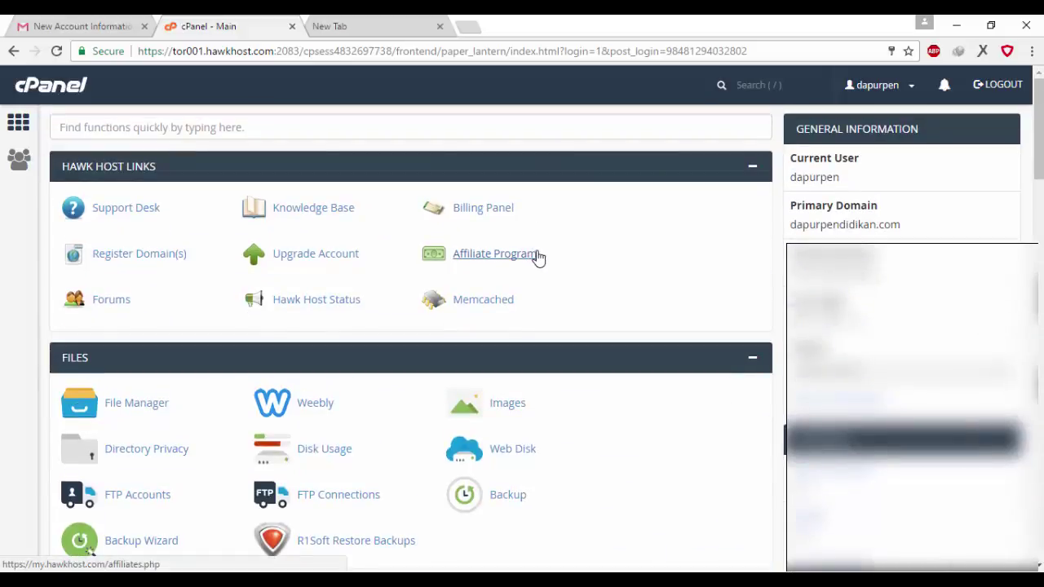
# Step: Open the Softaculous Apps Installer from the Software section
pyautogui.scroll(-5, 543, 261)
pyautogui.scroll(-3, 548, 261)
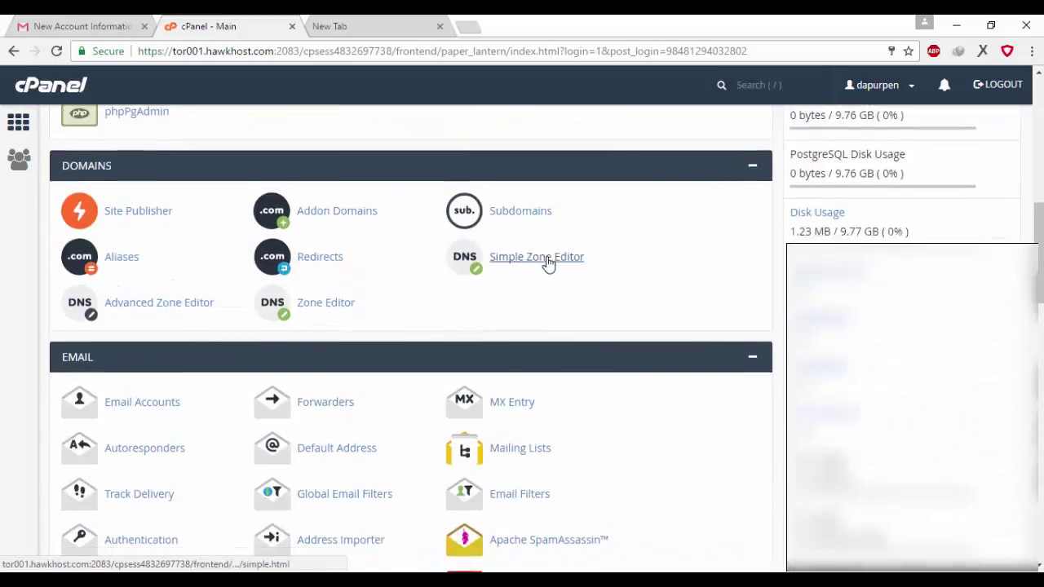
pyautogui.scroll(-4, 550, 265)
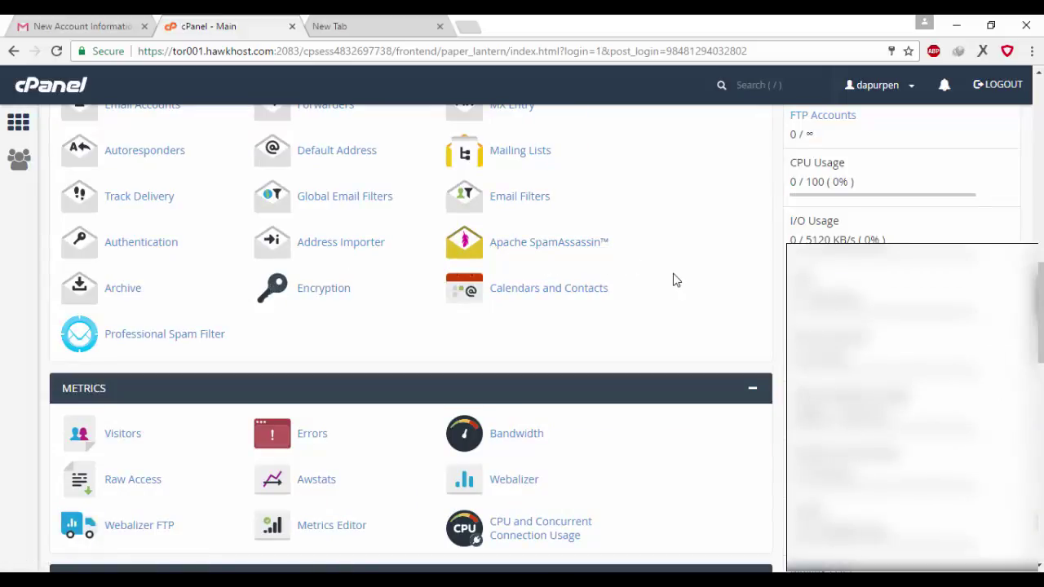
pyautogui.scroll(-5, 676, 280)
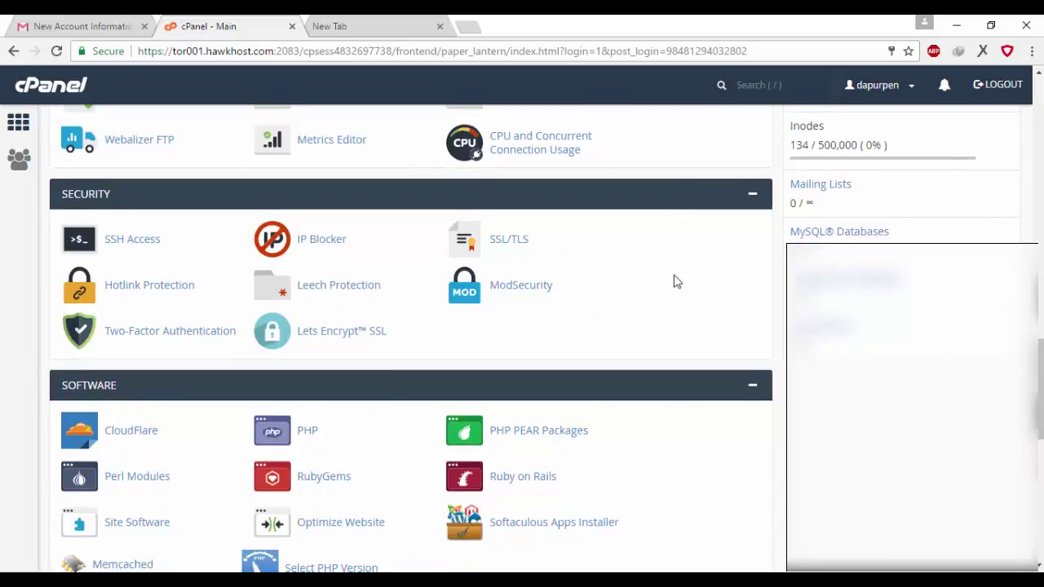
pyautogui.scroll(-2, 674, 281)
pyautogui.scroll(-2, 673, 282)
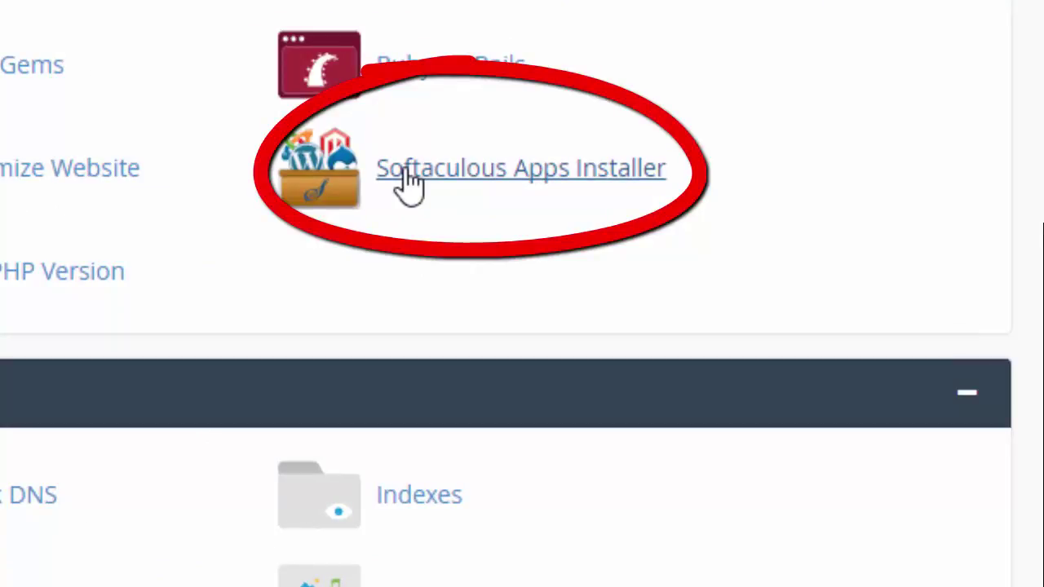
pyautogui.click(407, 181)
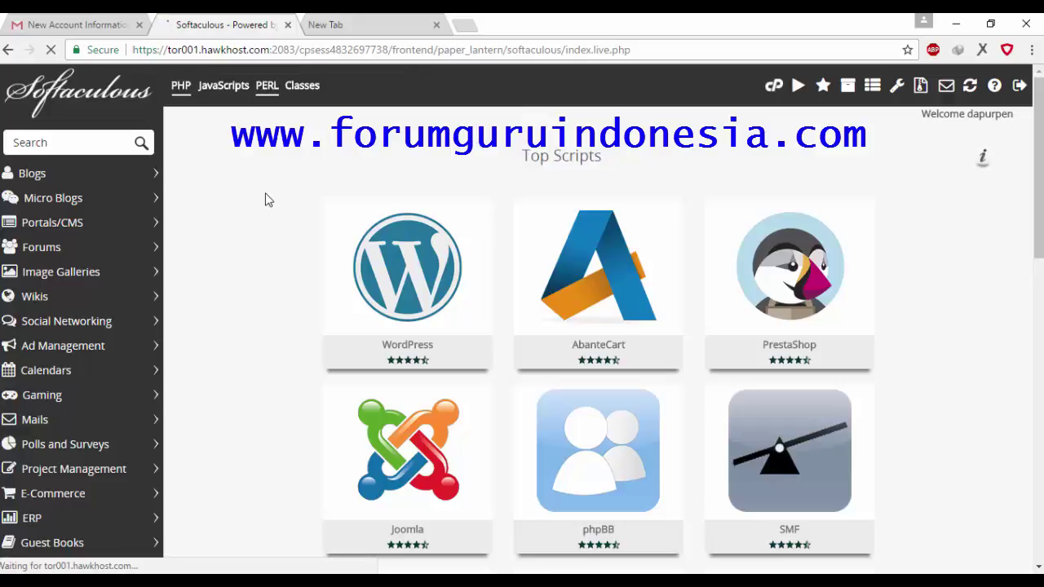
# Step: Examine the Top Scripts available for installation in Softaculous, including the Joomla and WordPress entries
pyautogui.moveTo(554, 293)
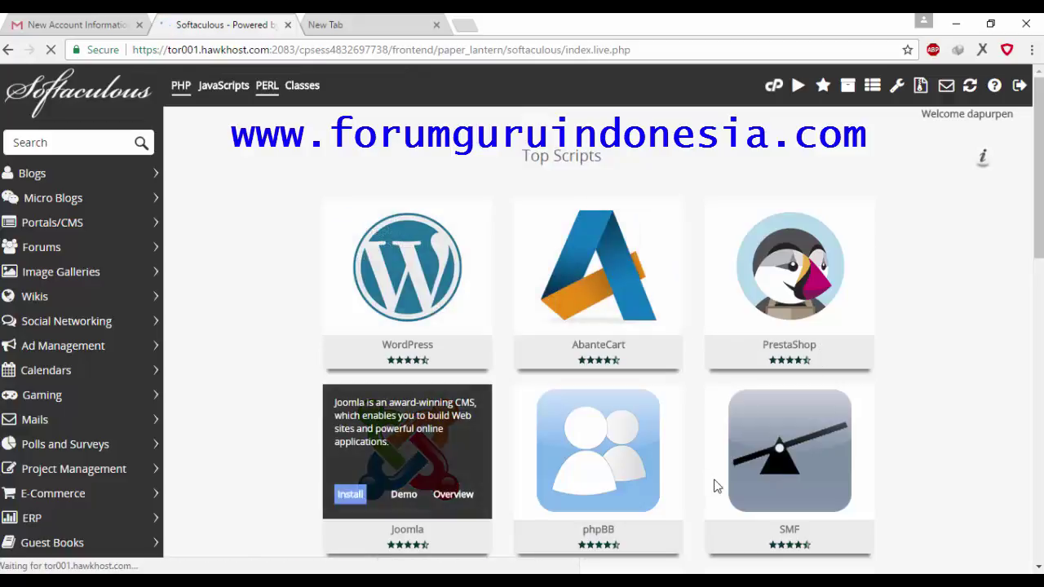
pyautogui.moveTo(659, 498)
pyautogui.scroll(-4, 720, 437)
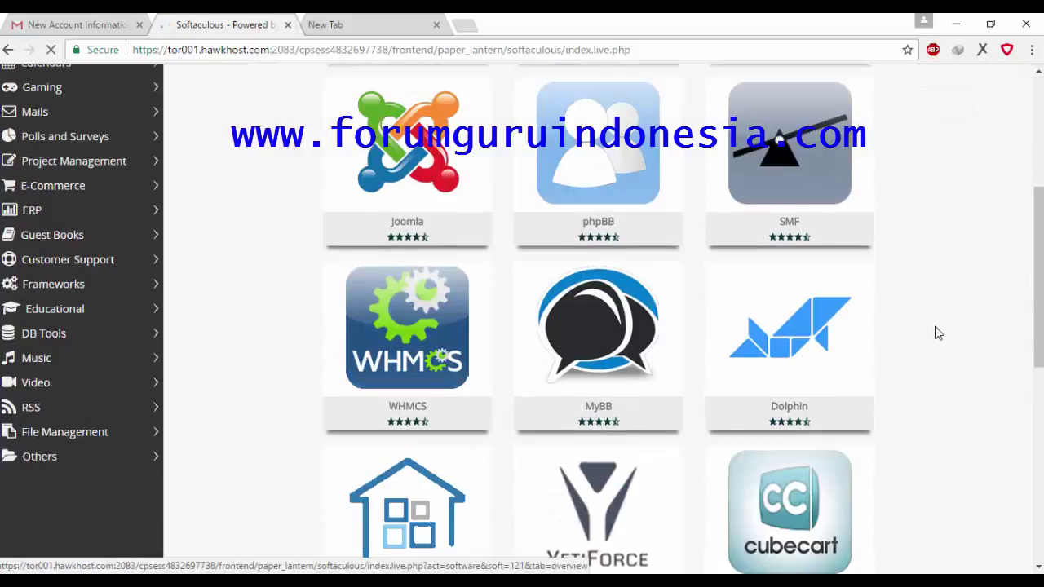
pyautogui.scroll(-4, 929, 335)
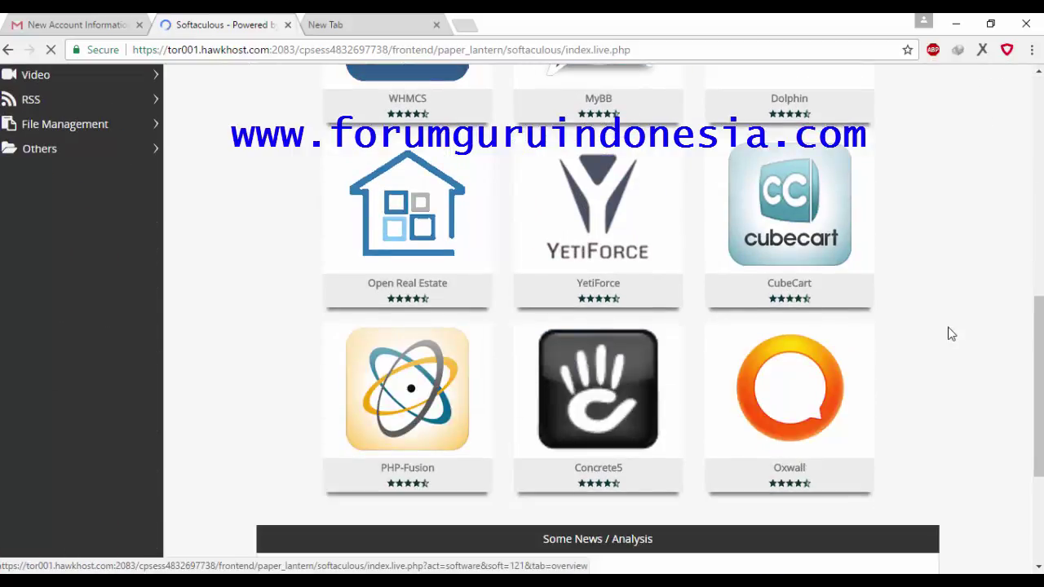
pyautogui.scroll(-3, 949, 338)
pyautogui.scroll(3, 949, 340)
pyautogui.scroll(10, 950, 338)
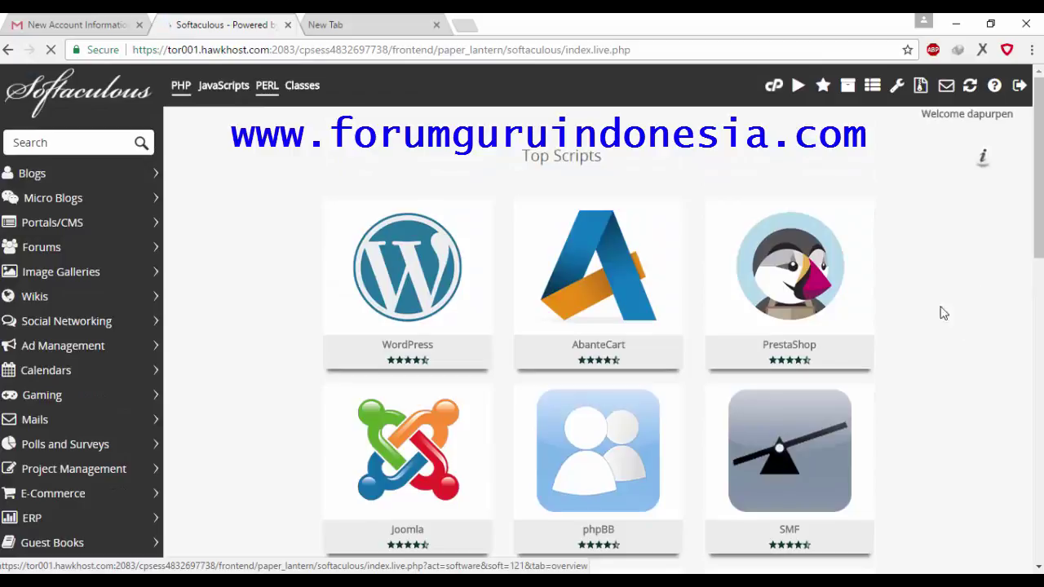
pyautogui.moveTo(400, 279)
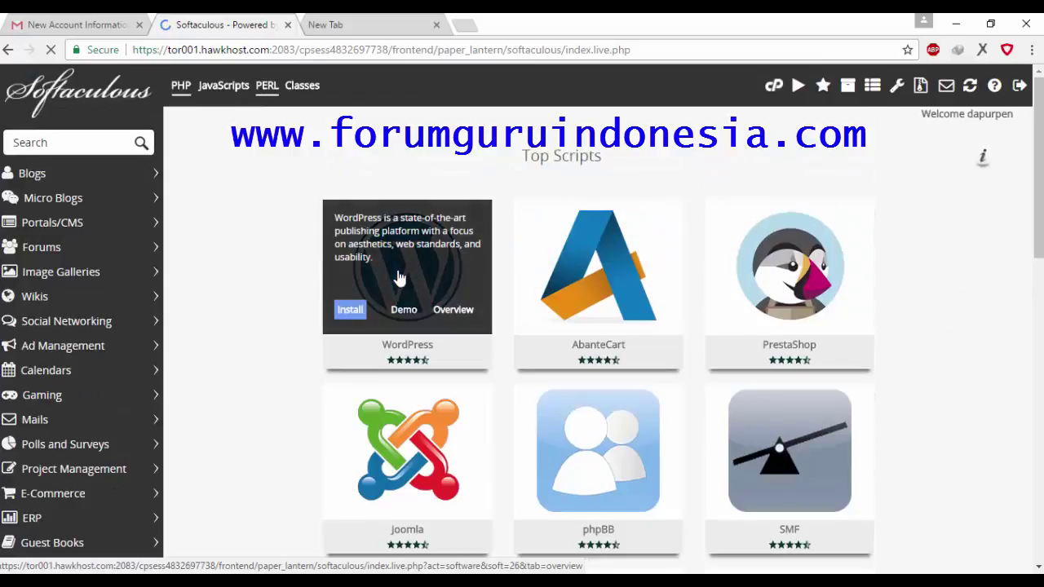
pyautogui.click(351, 318)
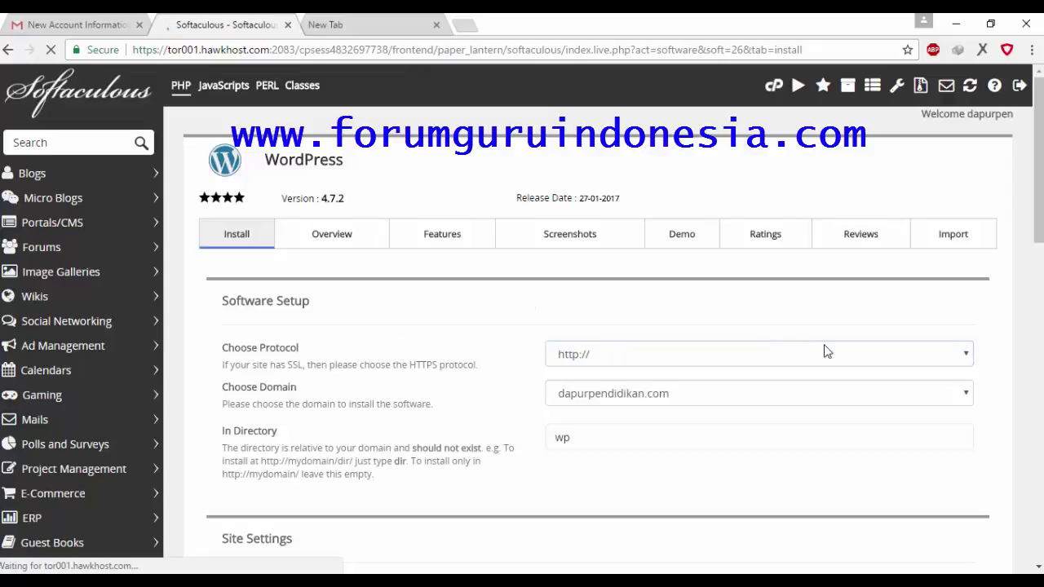
pyautogui.click(969, 360)
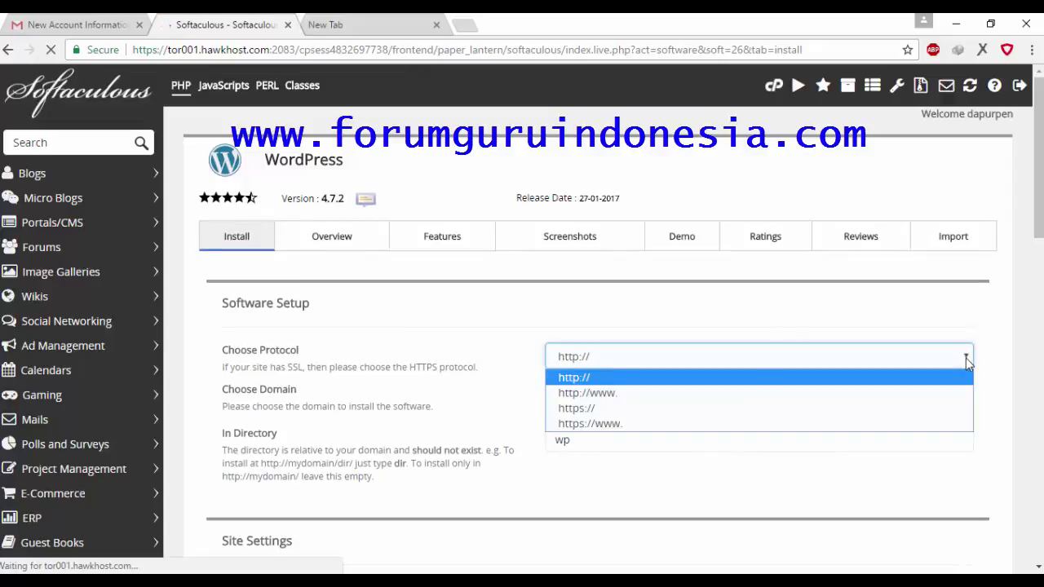
pyautogui.click(594, 393)
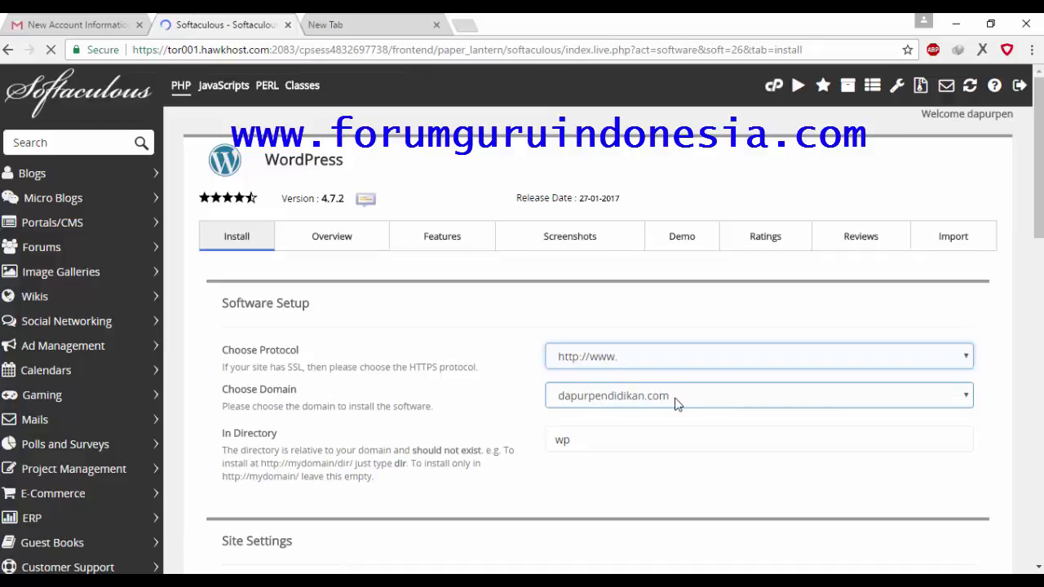
# Step: Clear the installation directory so WordPress installs in the root of the domain
pyautogui.scroll(-2, 682, 404)
pyautogui.moveTo(612, 288); pyautogui.dragTo(443, 286)
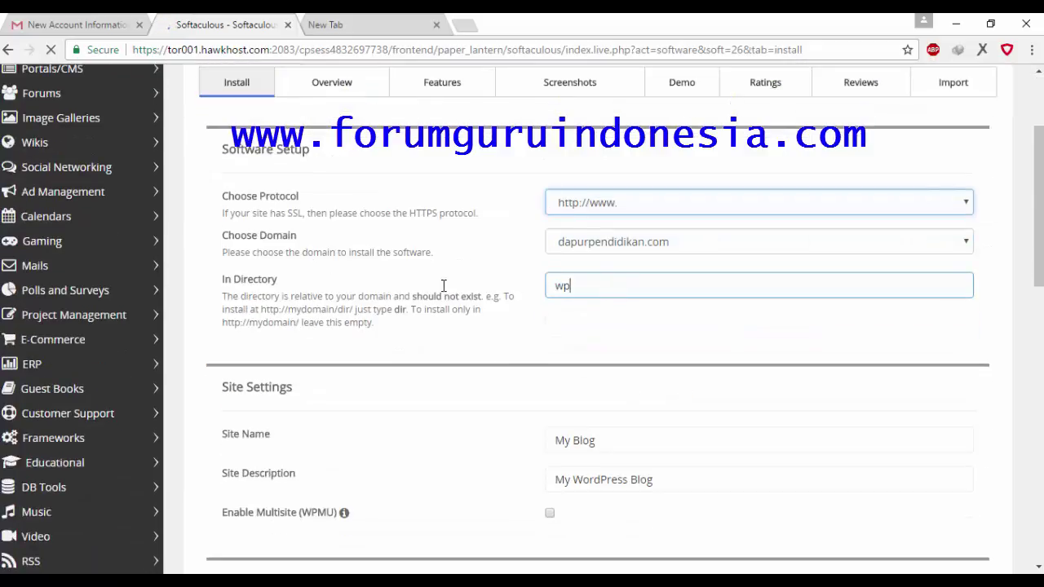
pyautogui.press('BackSpace')
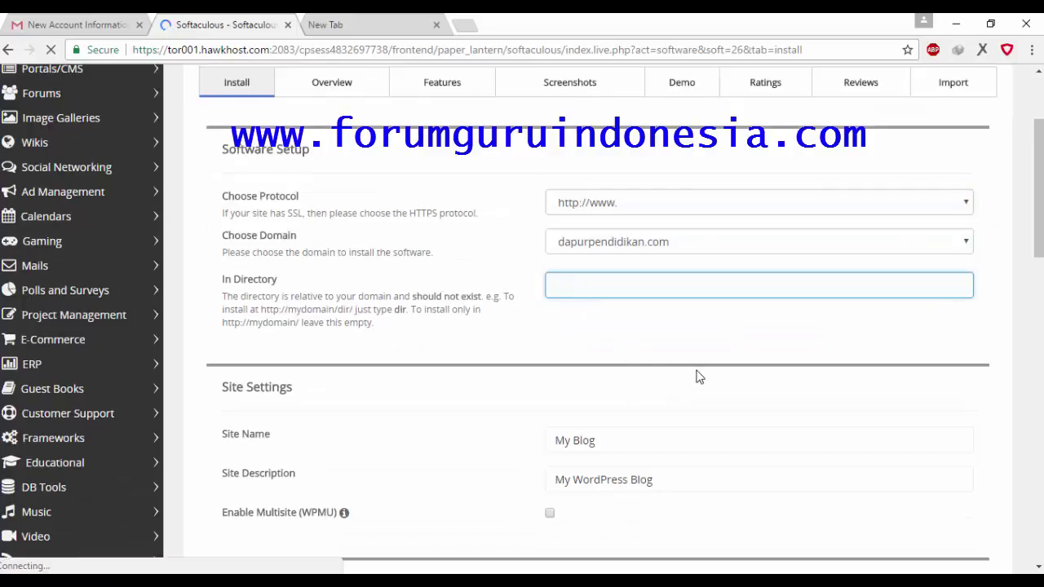
# Step: Replace the default admin username in the Admin Account section with the administrator's chosen username
pyautogui.scroll(-2, 661, 371)
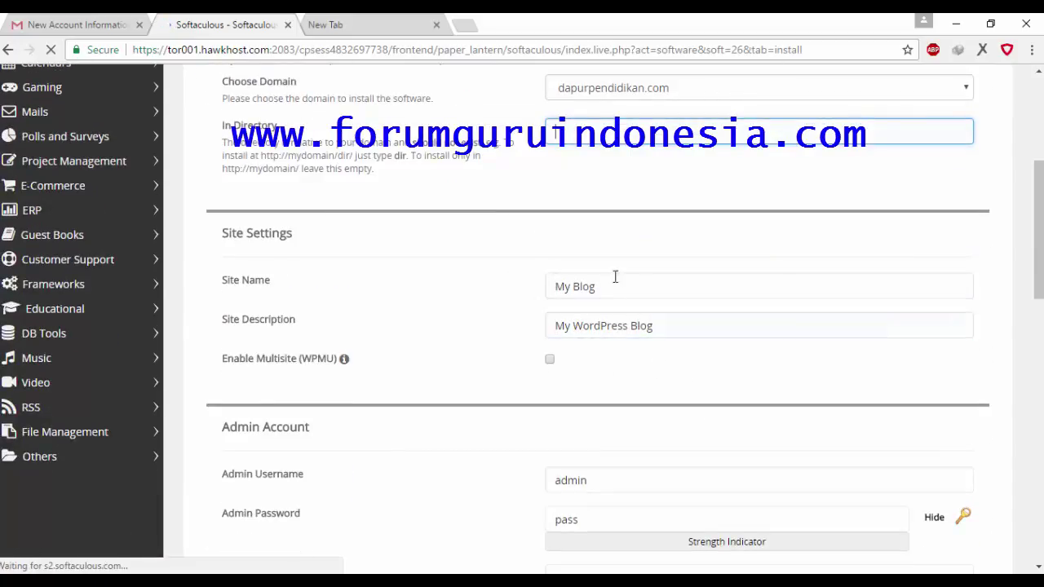
pyautogui.scroll(-2, 677, 328)
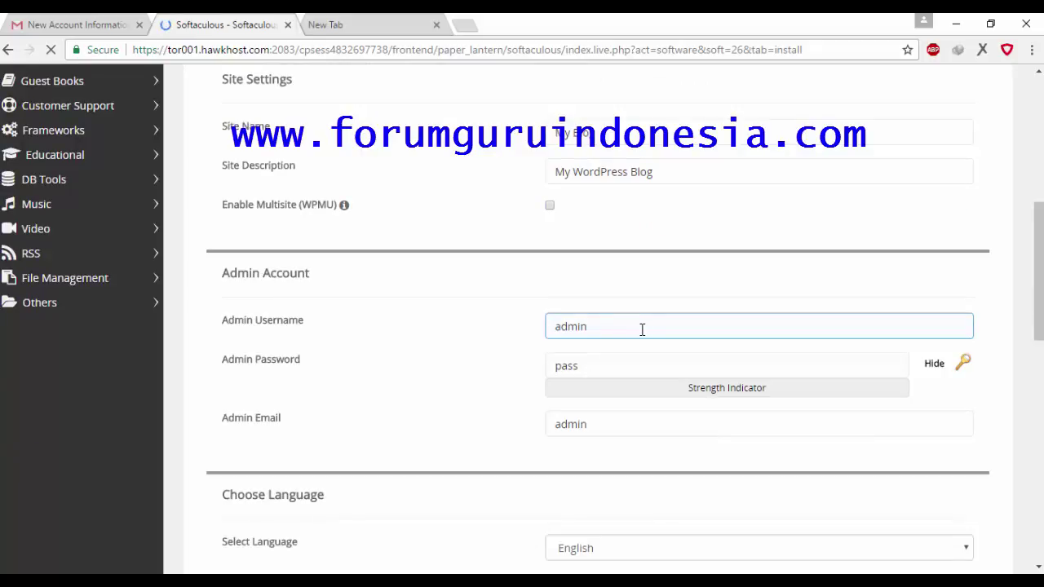
pyautogui.moveTo(602, 329); pyautogui.dragTo(527, 329)
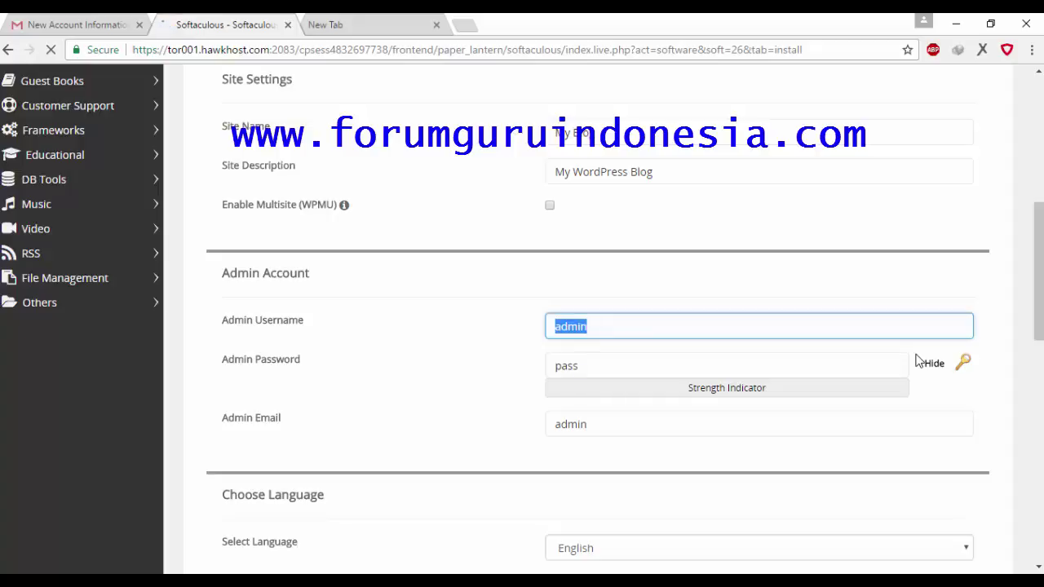
pyautogui.write('Andi')
# Step: Hide the admin password's characters and replace the default with the chosen admin password, then check the admin email
pyautogui.click(636, 366)
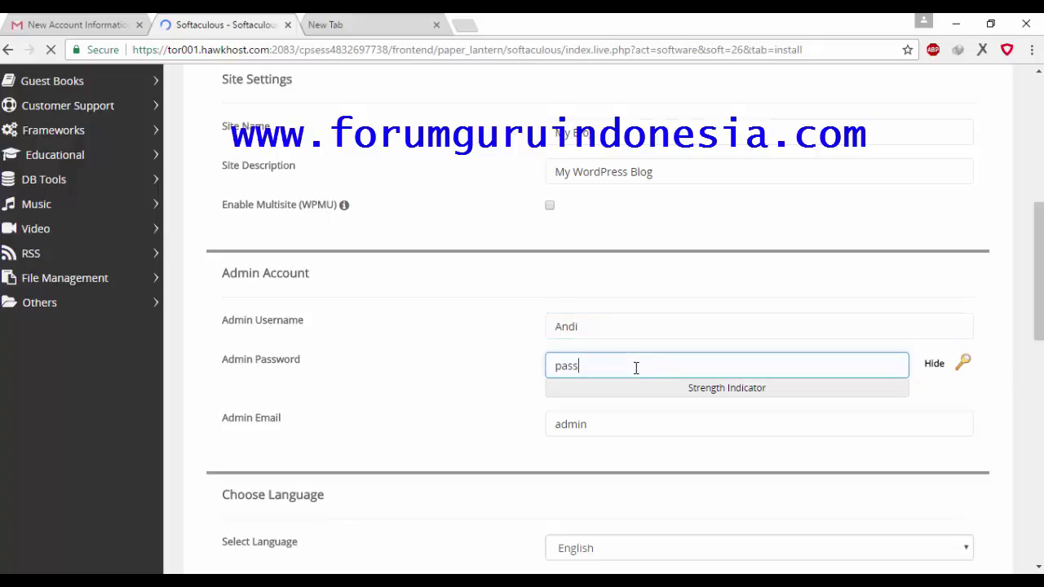
pyautogui.hotkey('shift', 'Left')
pyautogui.hotkey('shift', 'Left')
pyautogui.hotkey('shift', 'Left')
pyautogui.hotkey('shift', 'Left')
pyautogui.click(932, 366)
pyautogui.moveTo(620, 365); pyautogui.dragTo(501, 349)
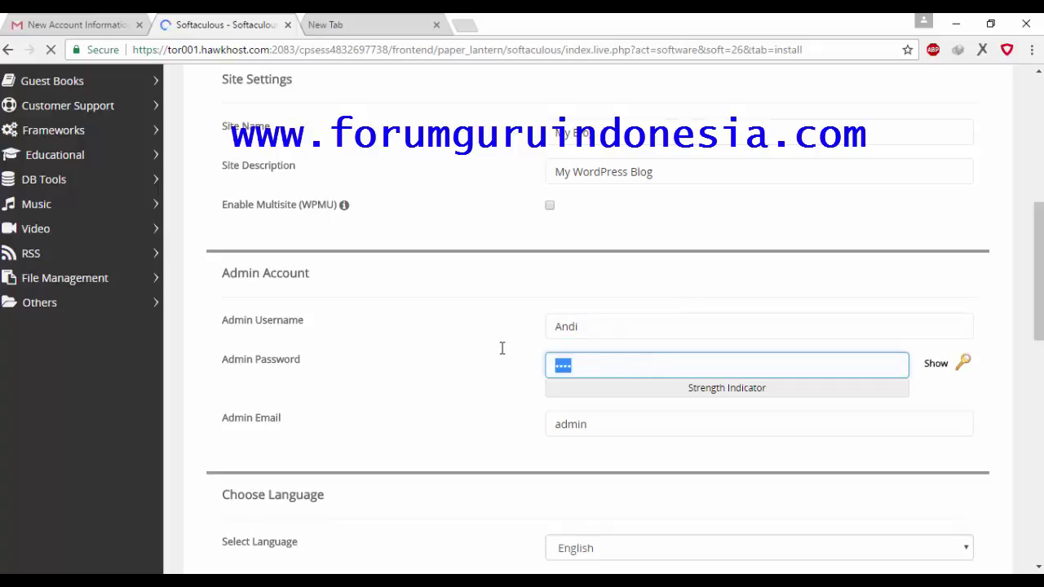
pyautogui.hotkey('ctrl', 'v')
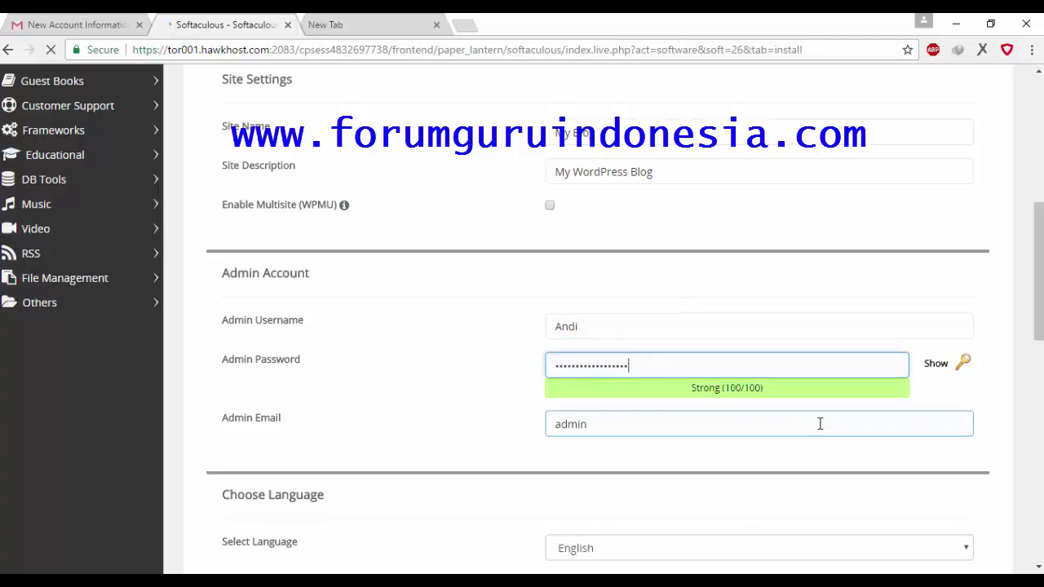
pyautogui.click(422, 409)
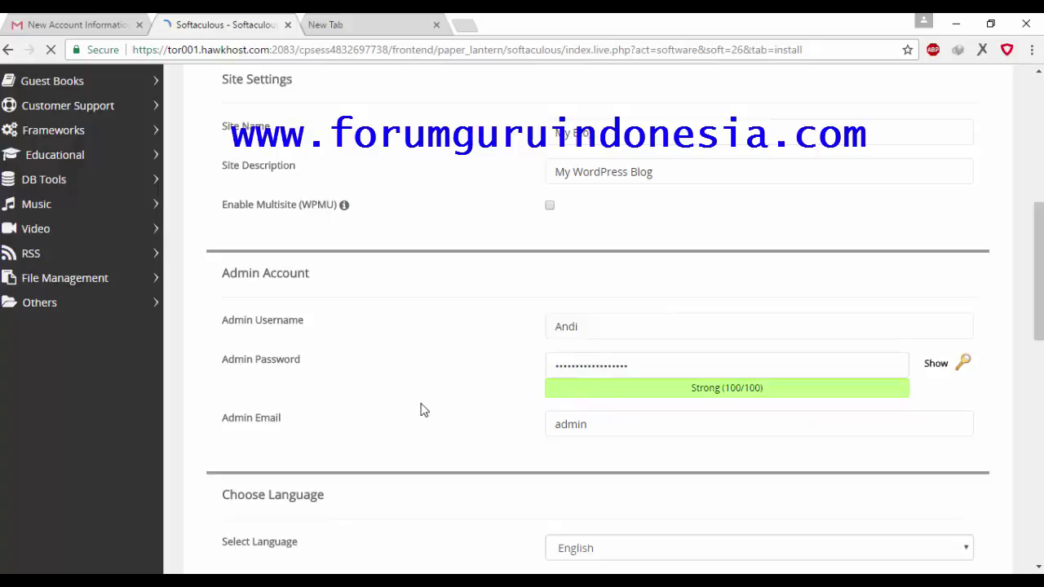
pyautogui.click(568, 430)
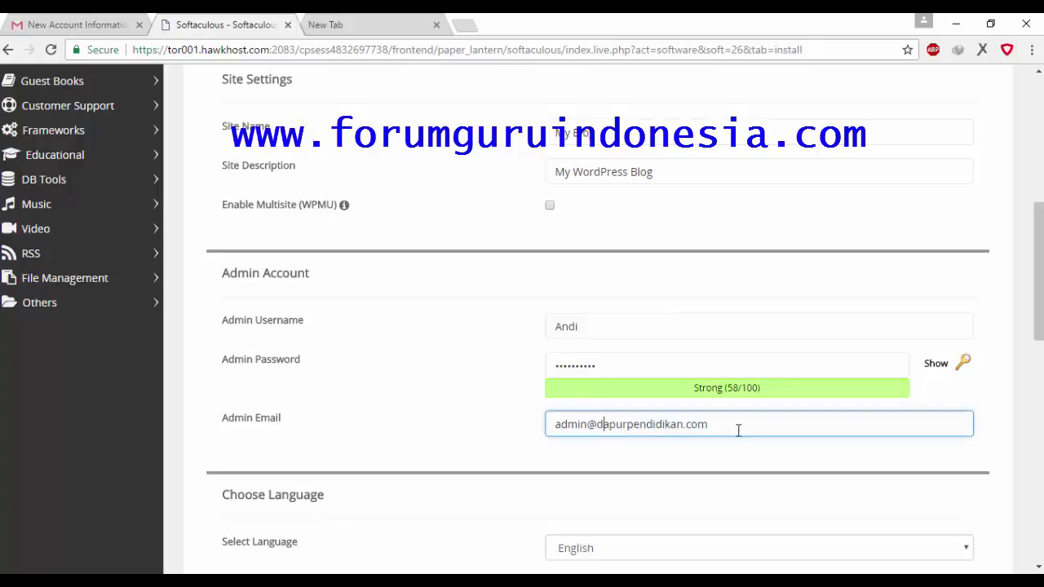
pyautogui.click(432, 395)
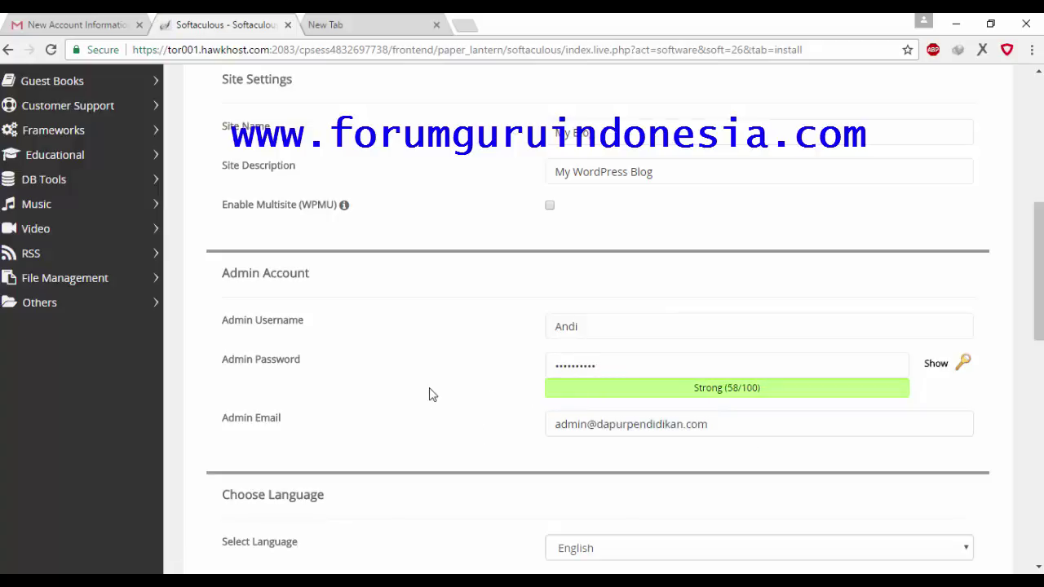
# Step: Examine the admin account, available languages, plugins and themes, and recheck the site settings before installing
pyautogui.click(611, 326)
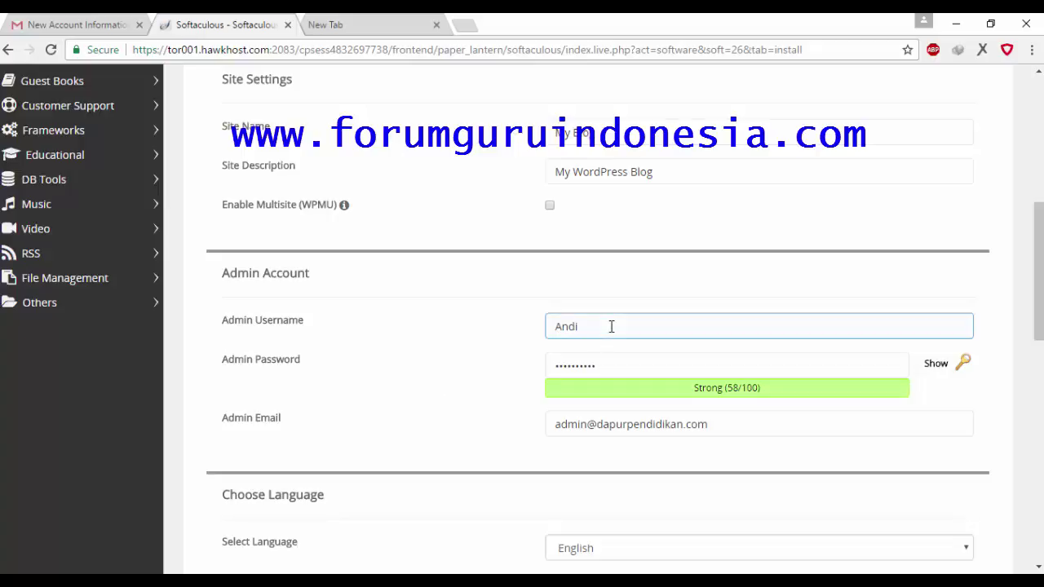
pyautogui.scroll(-3, 450, 378)
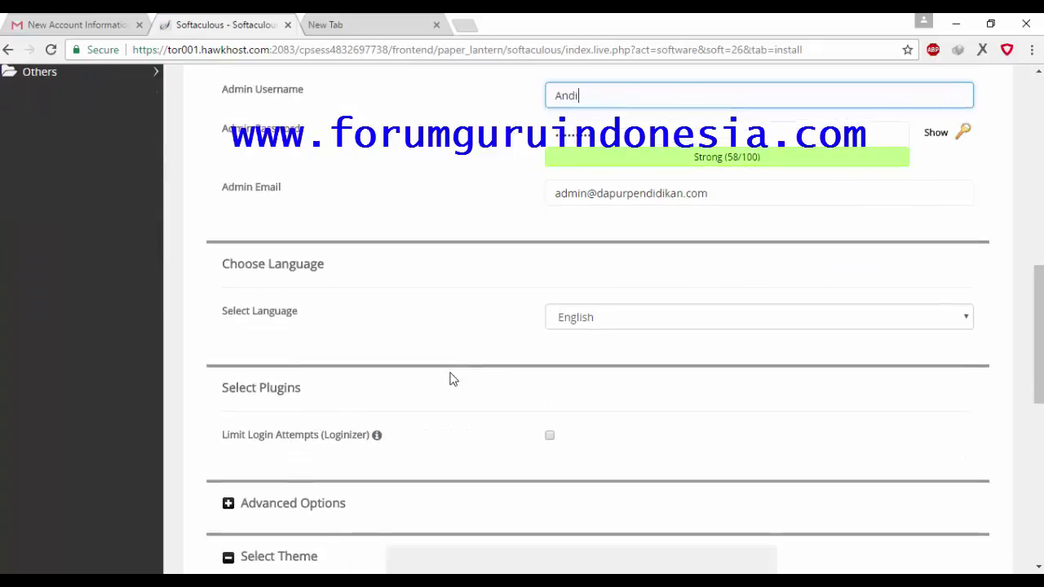
pyautogui.click(734, 326)
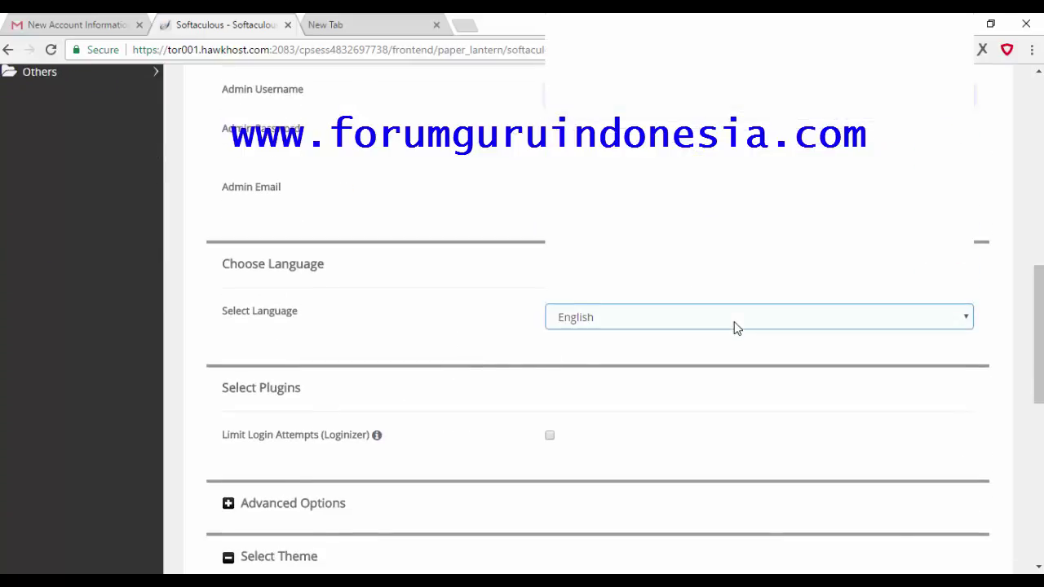
pyautogui.click(736, 327)
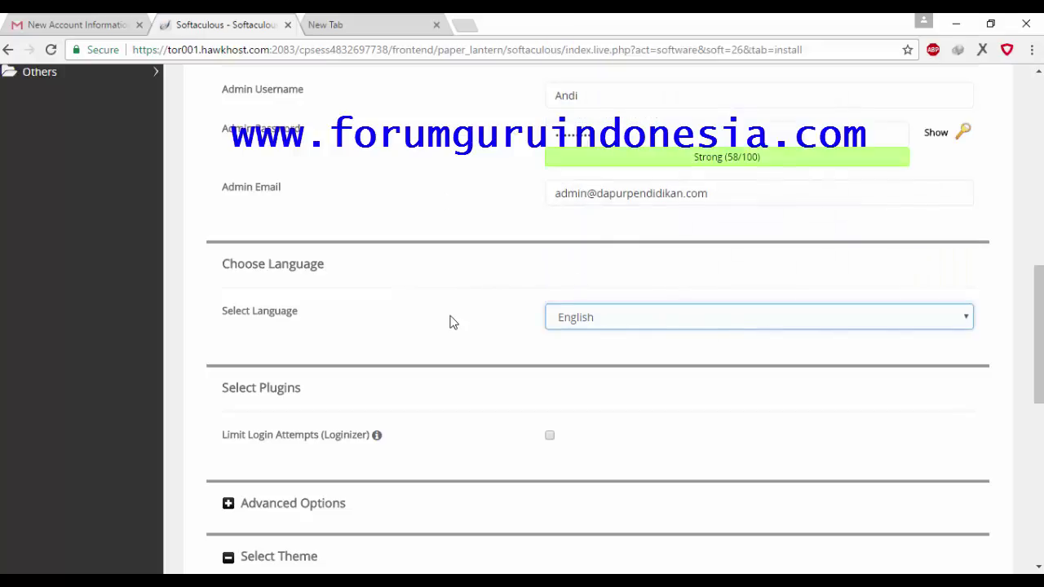
pyautogui.scroll(-2, 449, 323)
pyautogui.scroll(-2, 721, 343)
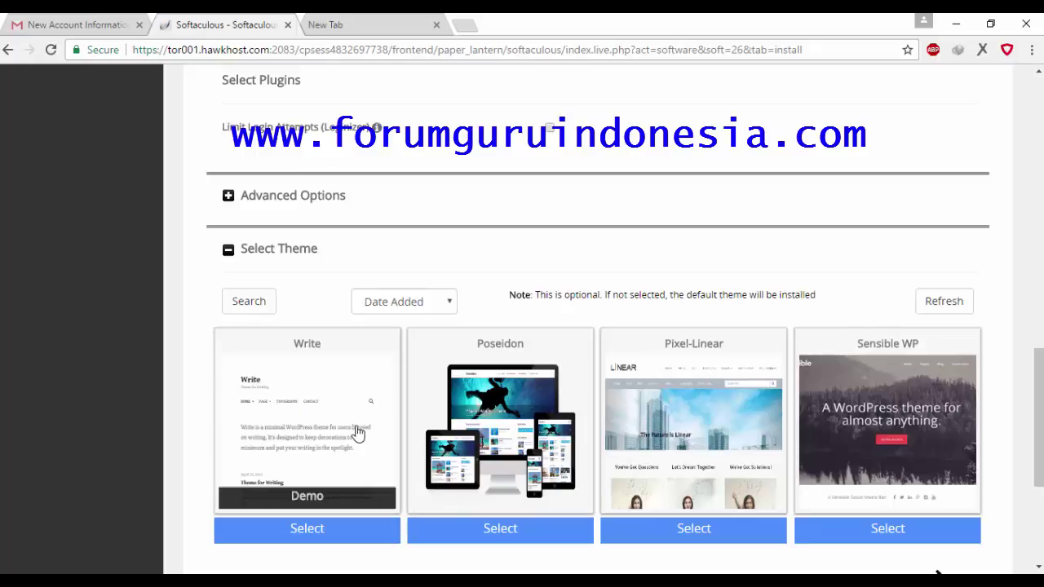
pyautogui.scroll(-1, 350, 437)
pyautogui.scroll(-3, 350, 437)
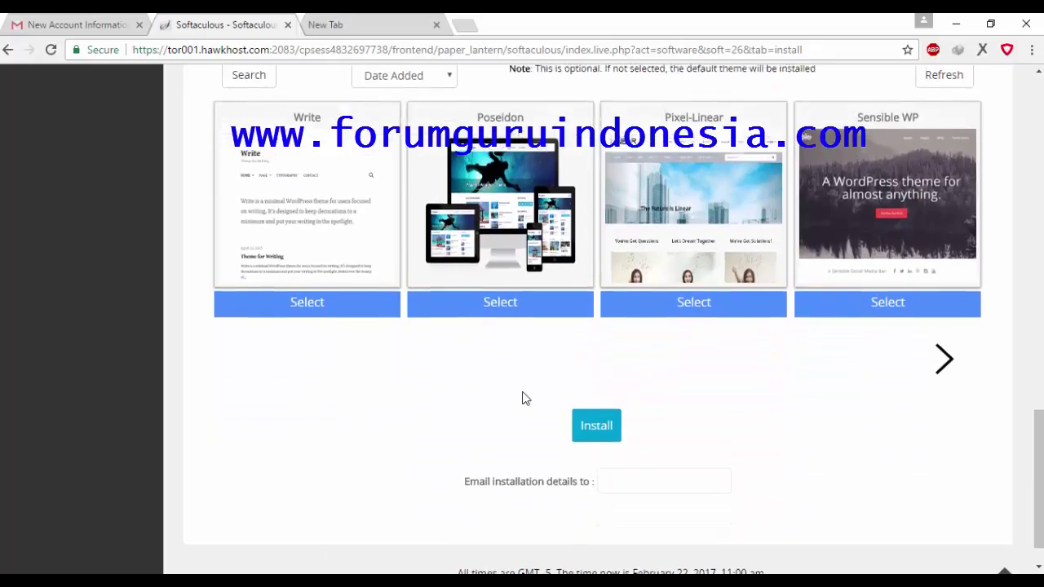
pyautogui.scroll(10, 876, 338)
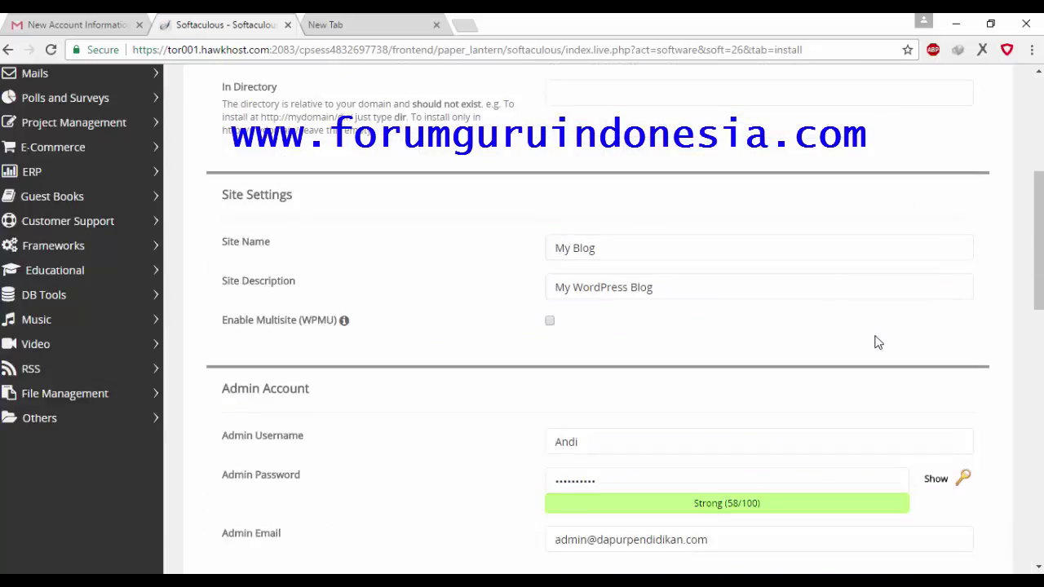
pyautogui.scroll(-9, 874, 343)
pyautogui.scroll(-1, 877, 347)
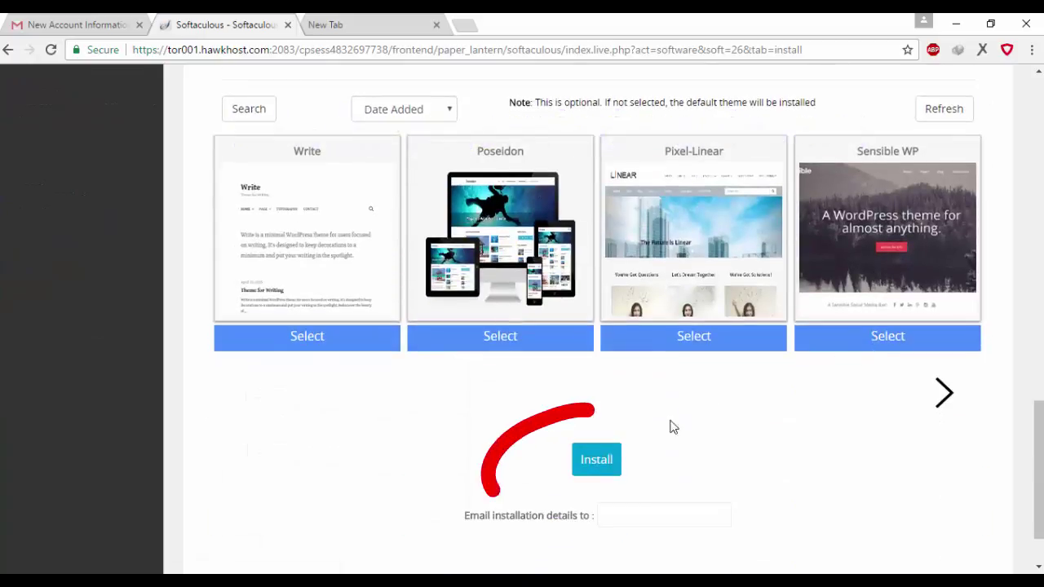
# Step: Start the WordPress installation and view the site and administrative addresses on the result page
pyautogui.click(604, 461)
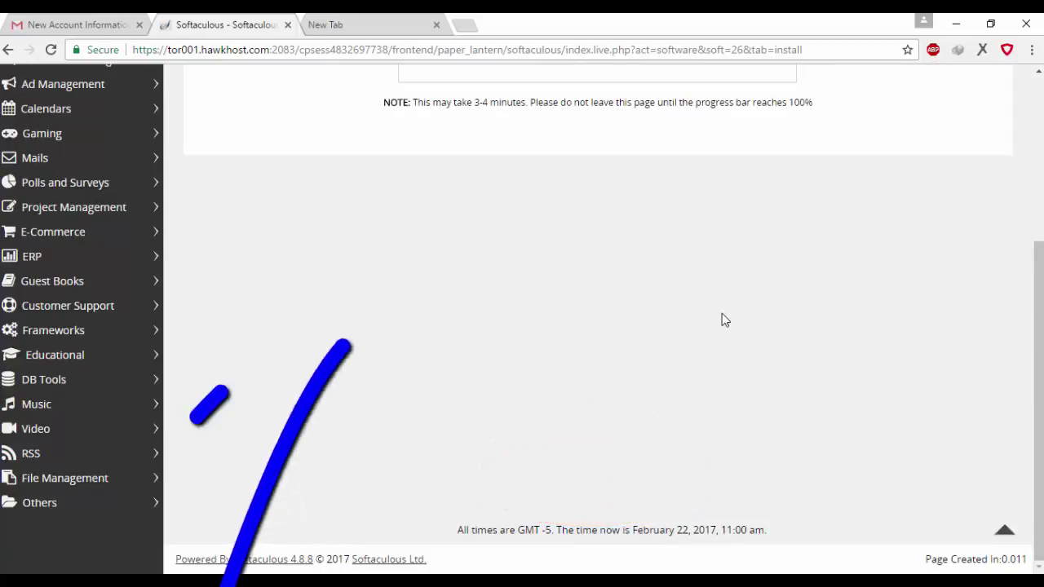
pyautogui.scroll(3, 722, 313)
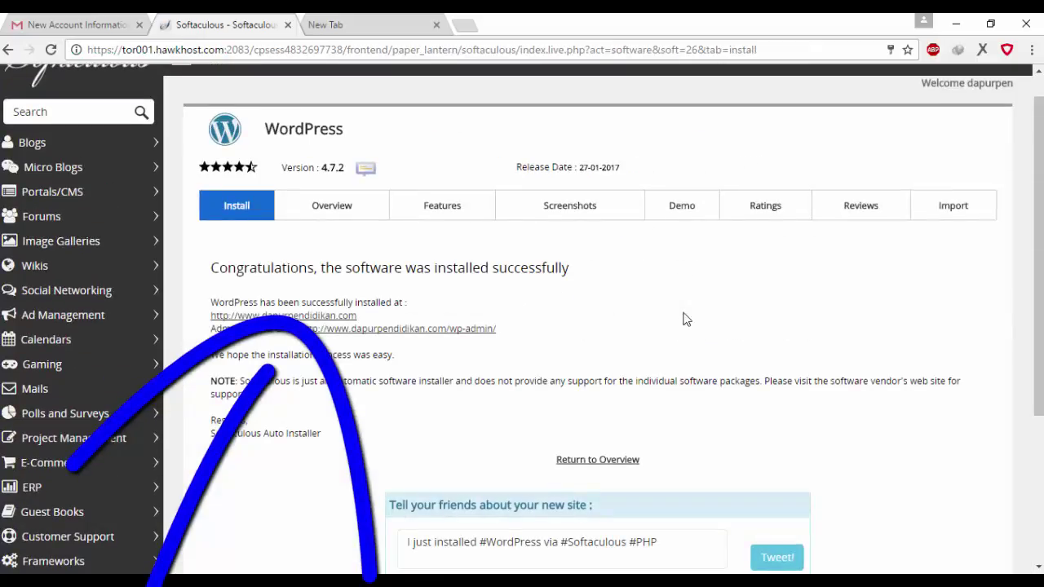
pyautogui.scroll(-2, 701, 265)
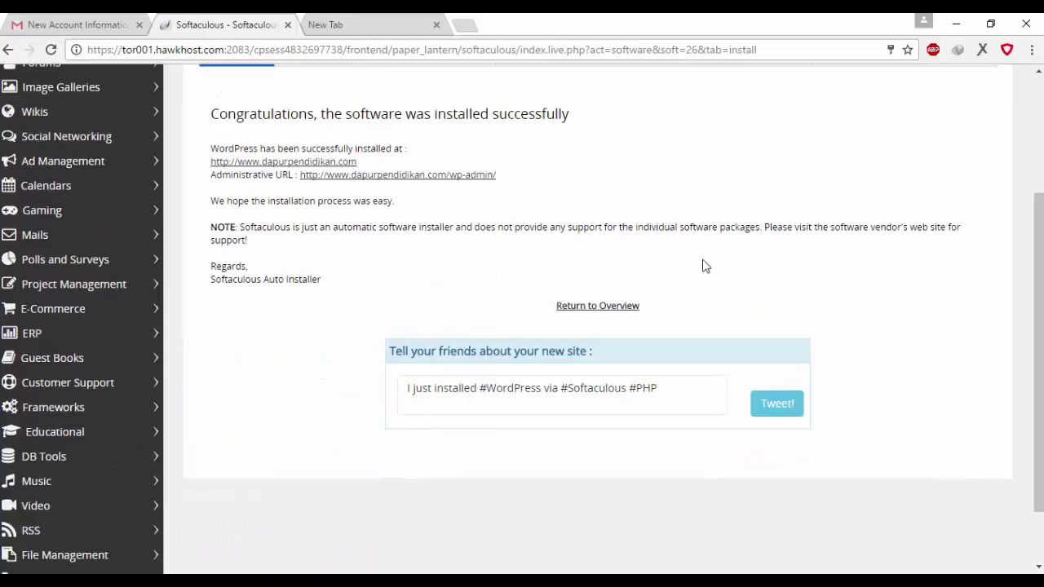
pyautogui.rightClick(302, 166)
pyautogui.click(324, 170)
pyautogui.scroll(-3, 422, 190)
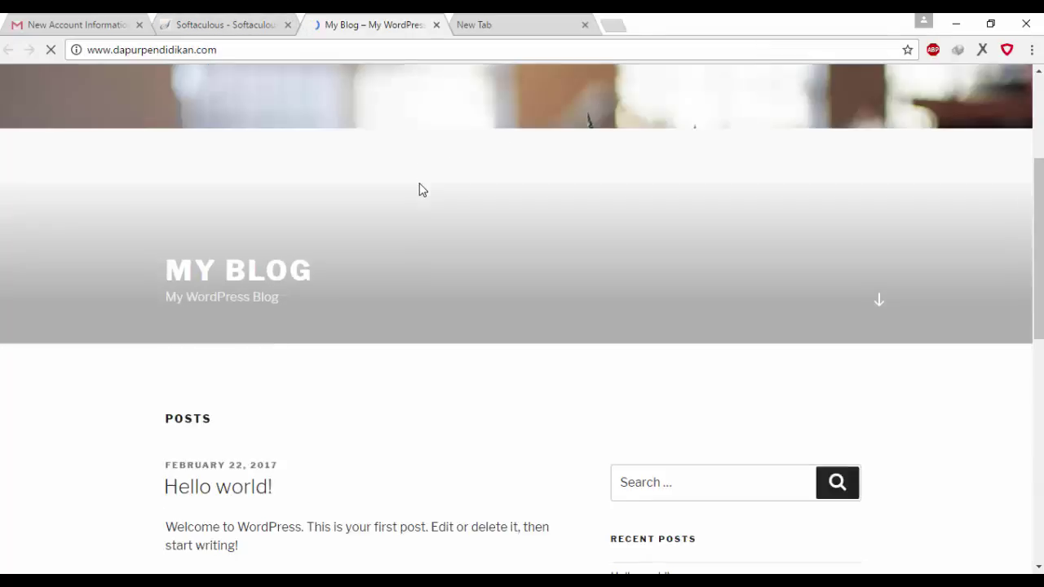
pyautogui.scroll(-2, 416, 196)
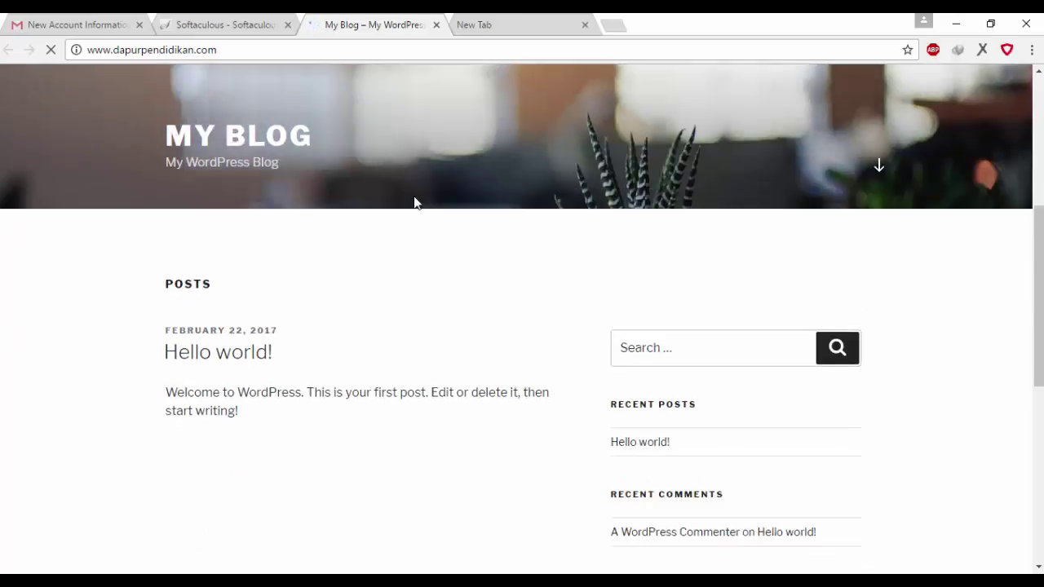
pyautogui.scroll(5, 413, 195)
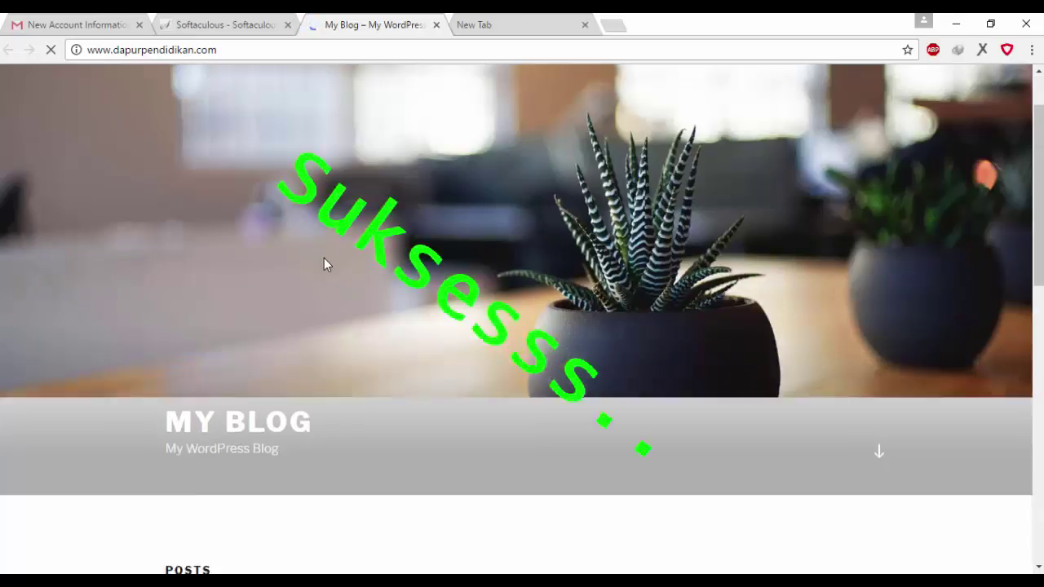
pyautogui.scroll(-5, 324, 258)
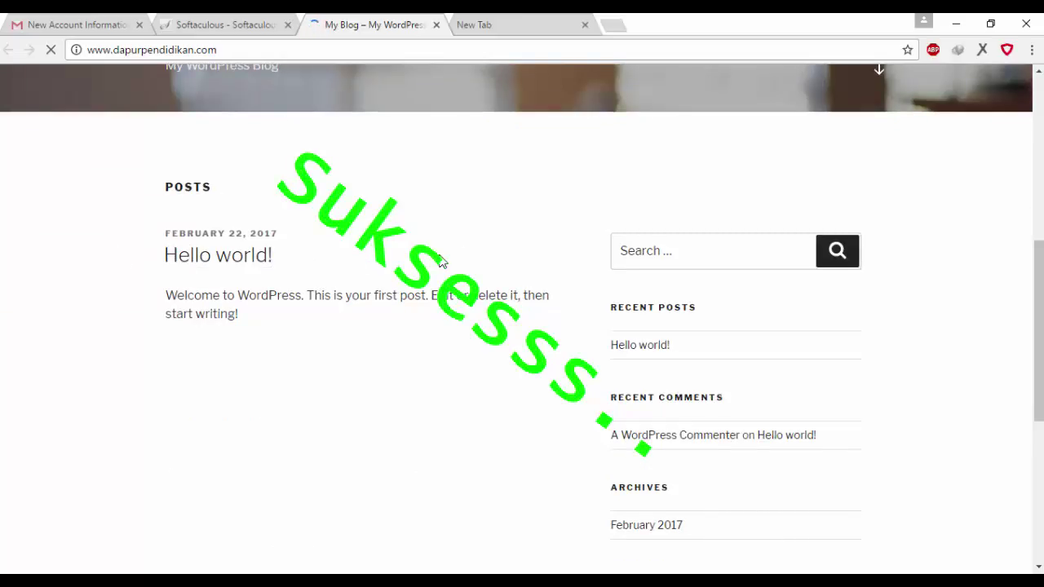
pyautogui.scroll(3, 476, 257)
pyautogui.scroll(3, 473, 247)
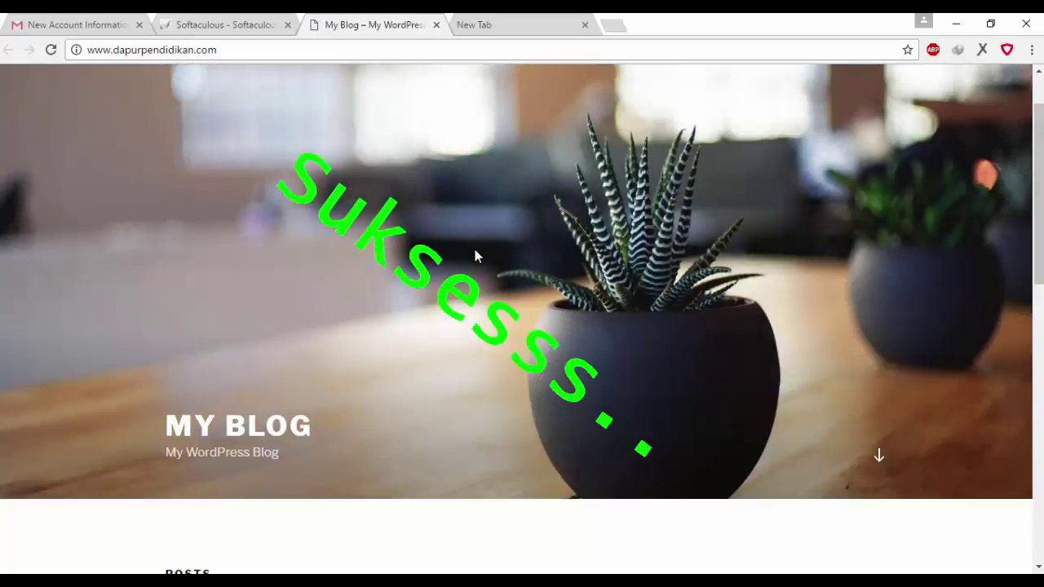
pyautogui.scroll(-4, 469, 257)
pyautogui.scroll(-2, 465, 269)
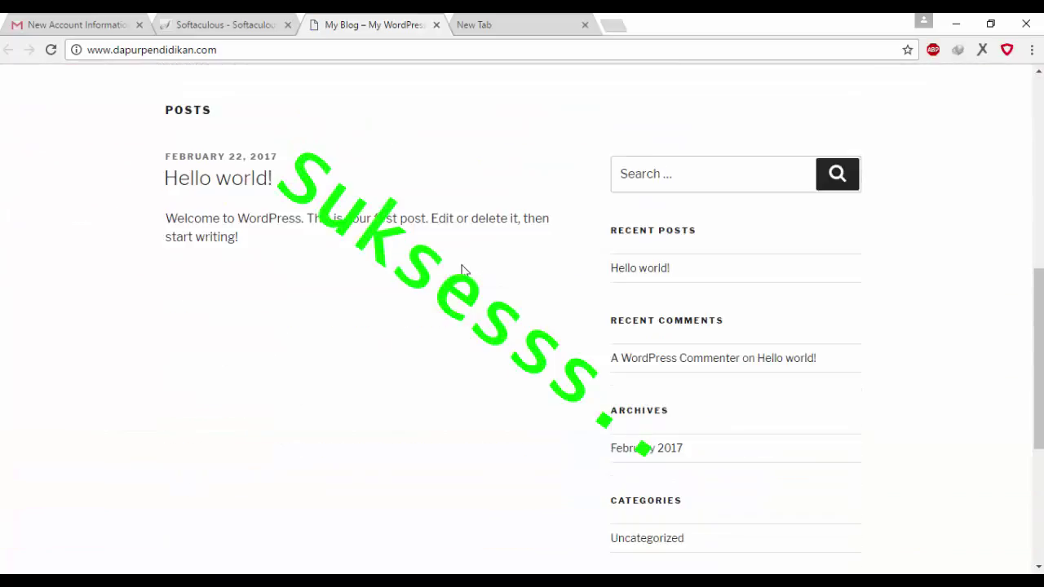
pyautogui.scroll(5, 461, 270)
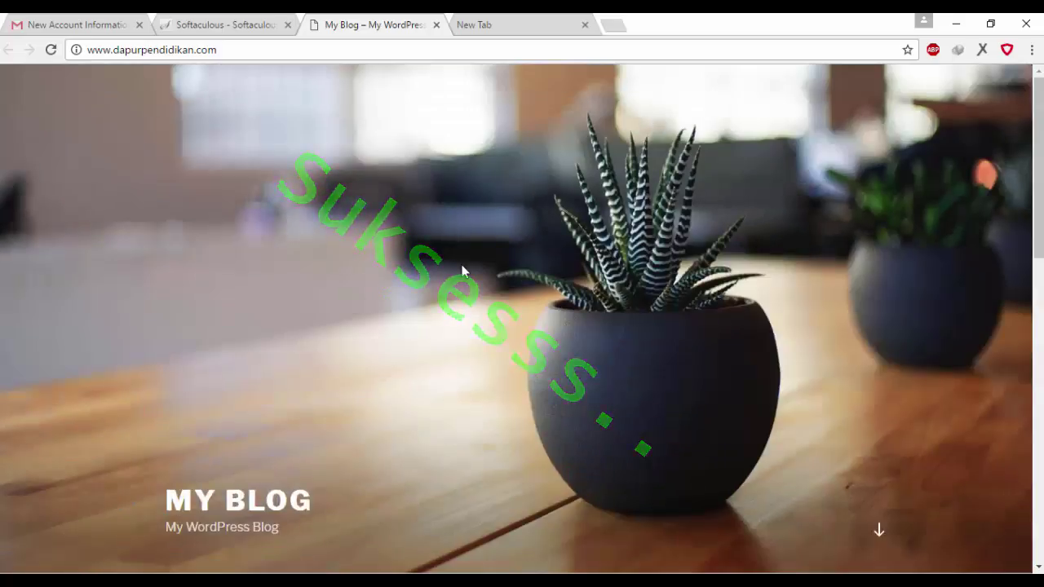